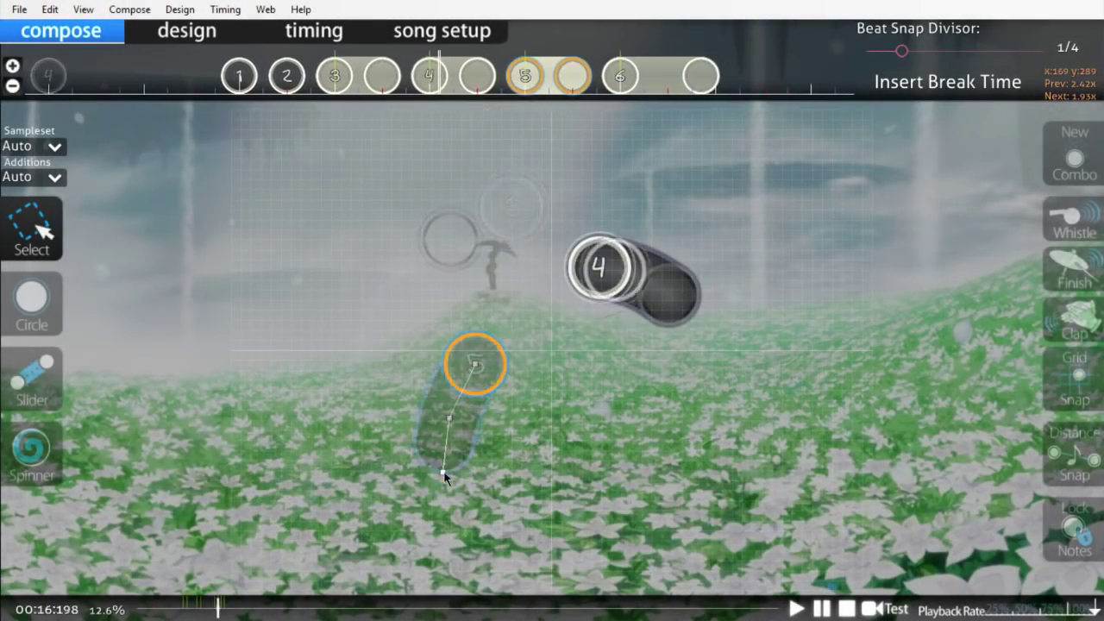
Step: Select all of the flower map's hit objects and paste their timestamp into the forum post
left_click(700, 582)
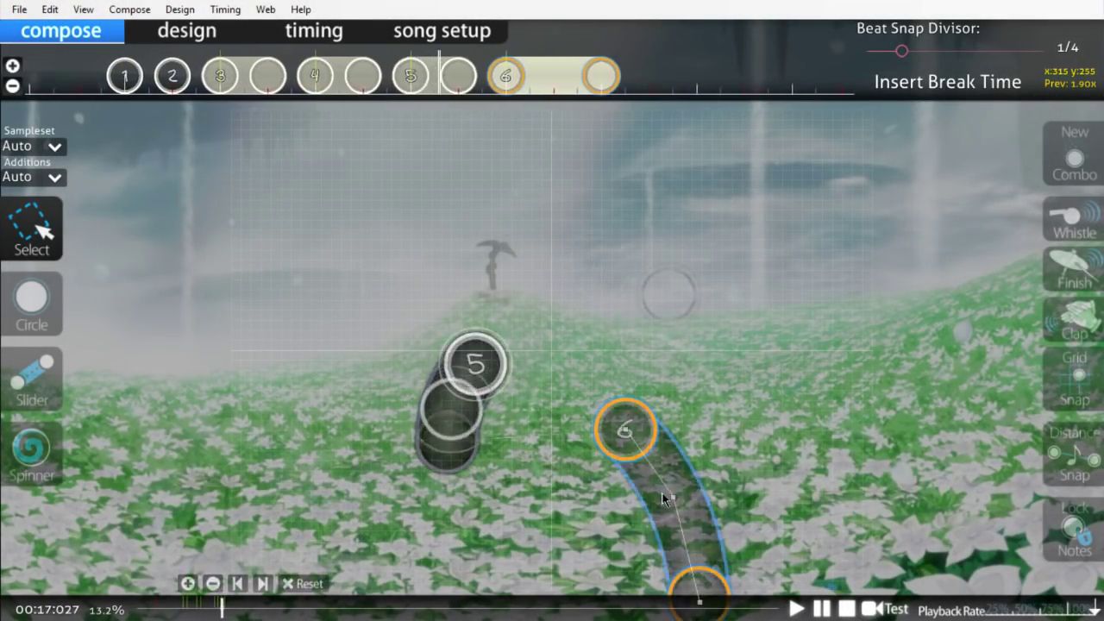
key("2")
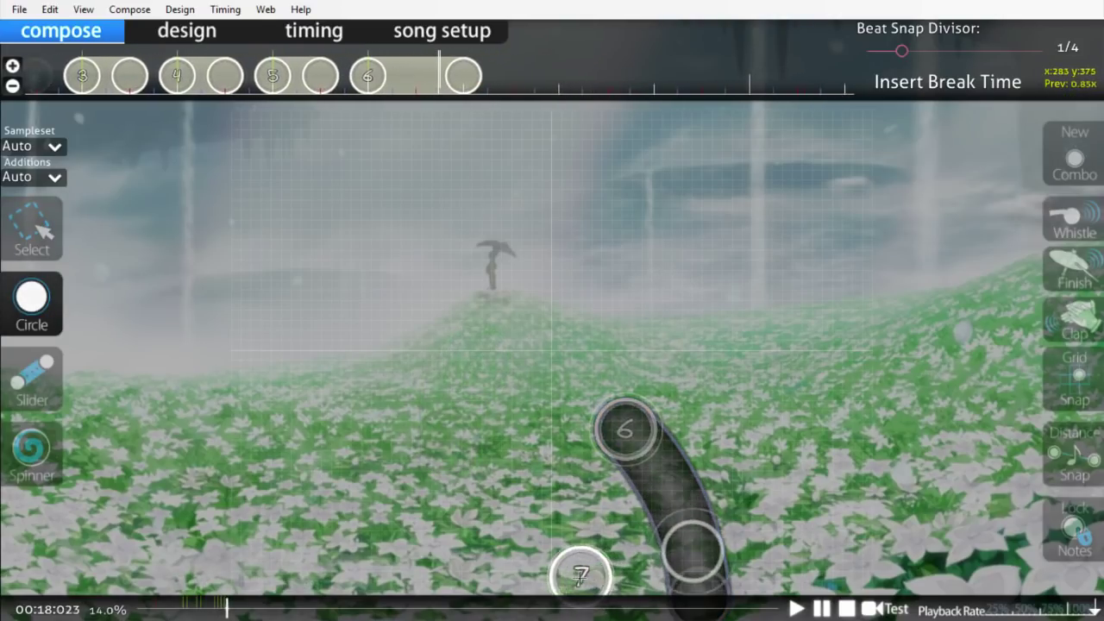
scroll(595, 560, "up", 5)
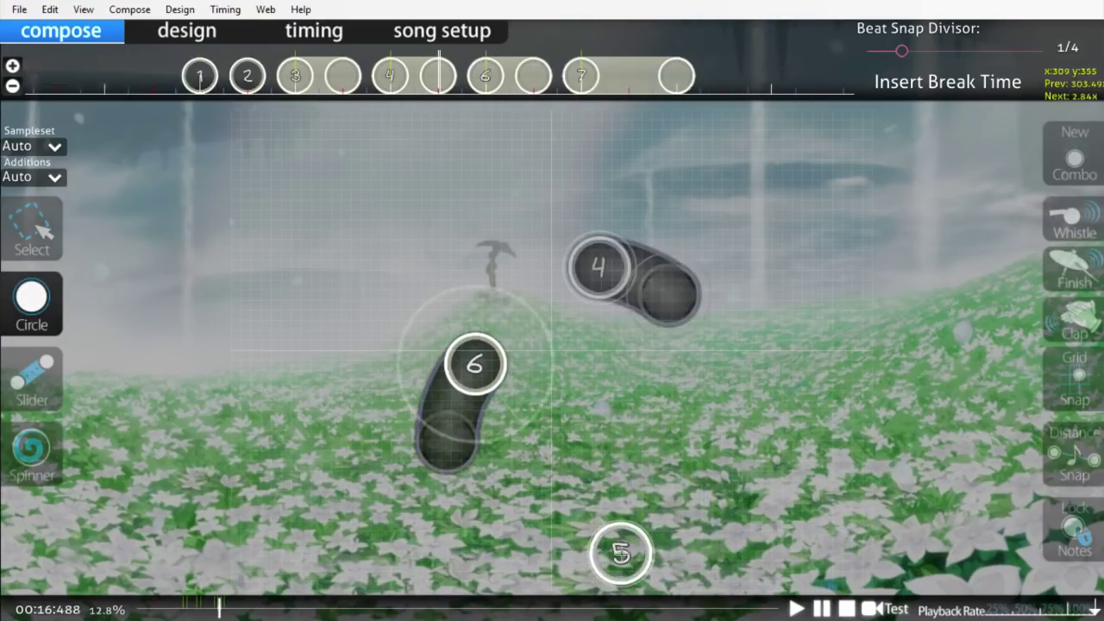
key("1")
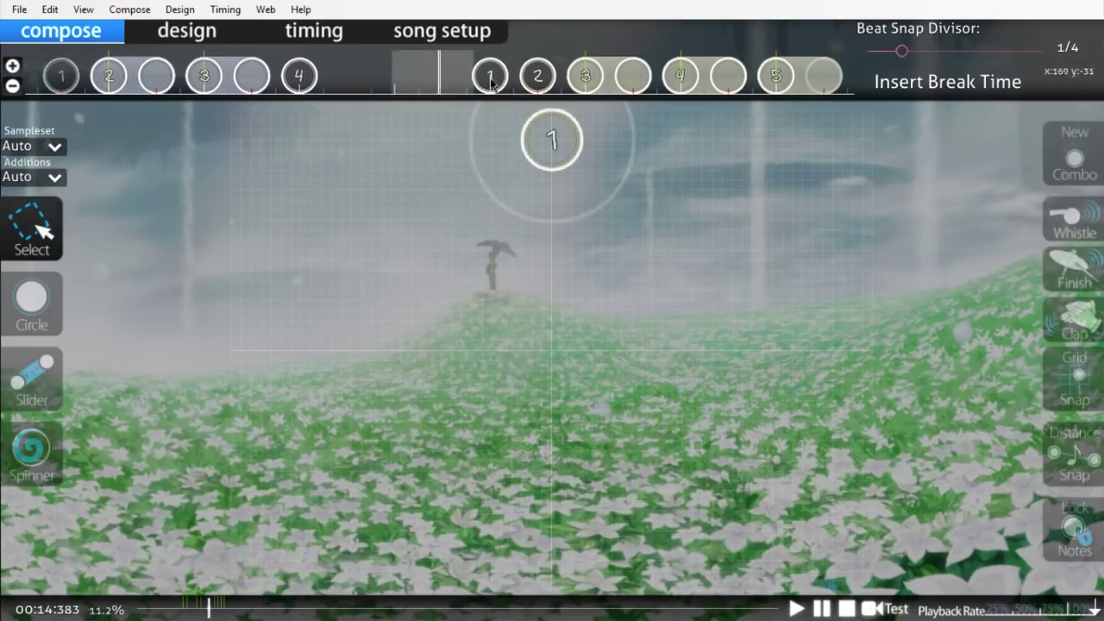
key("ctrl+a")
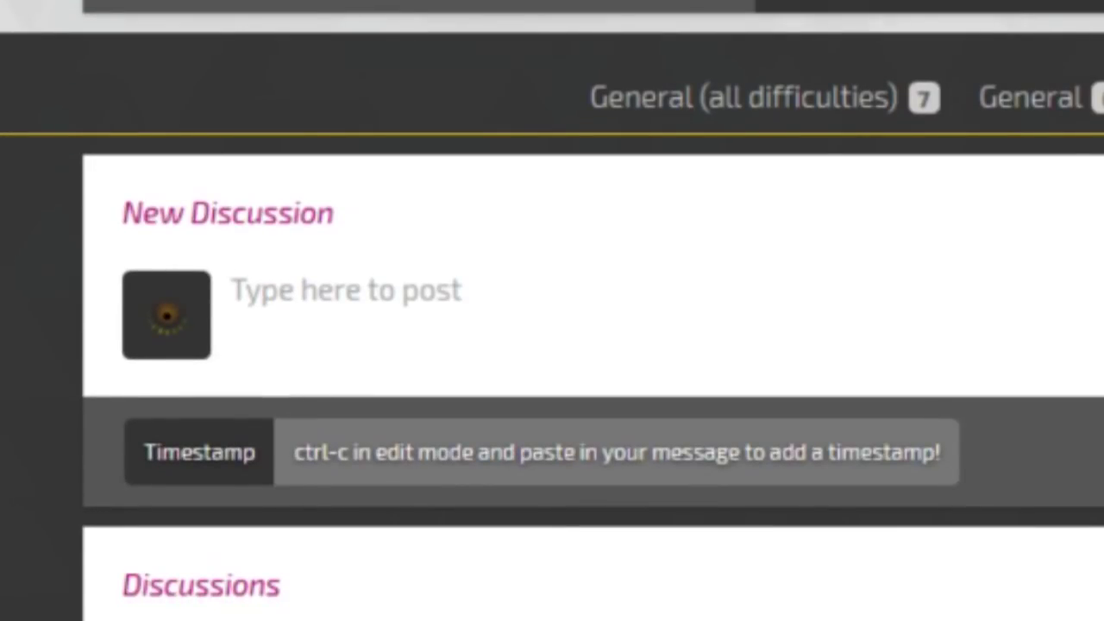
type("04:12:216 (1,2,3,4,5) -")
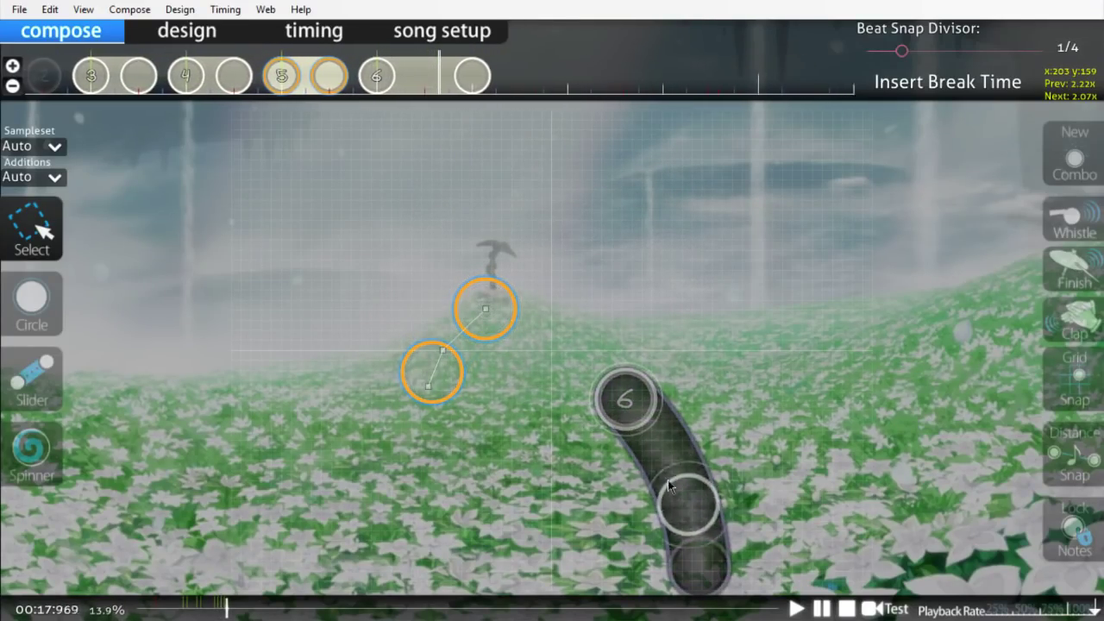
Step: On the street map, select slider 6, switch to hit circles and turn on grid snapping
scroll(667, 479, "up", 4)
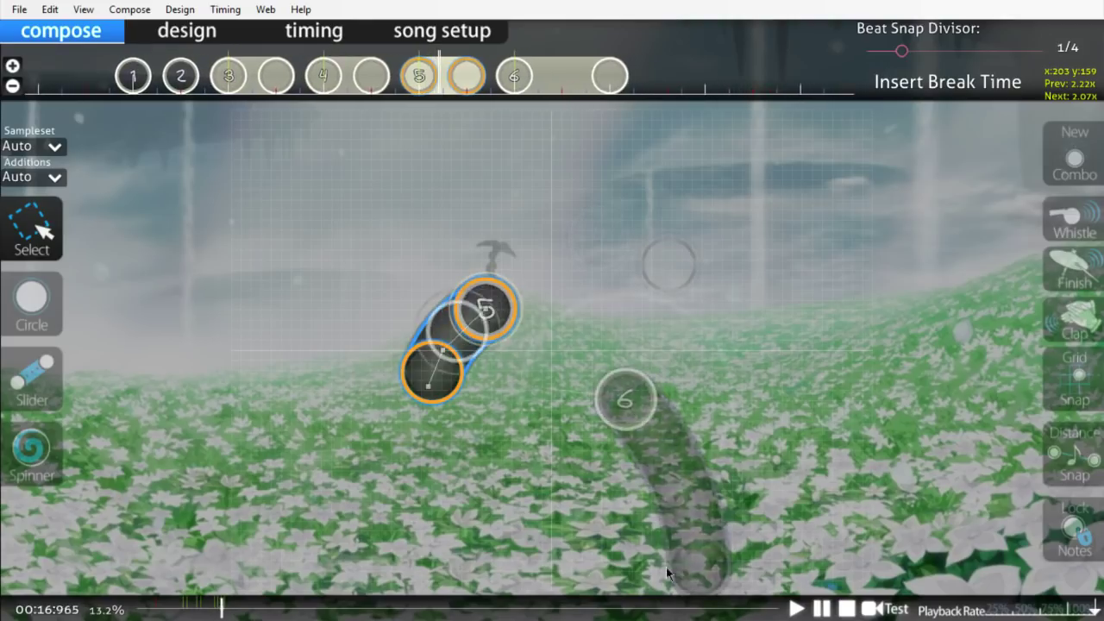
left_click(642, 399)
key("2")
key("t")
scroll(552, 585, "up", 2)
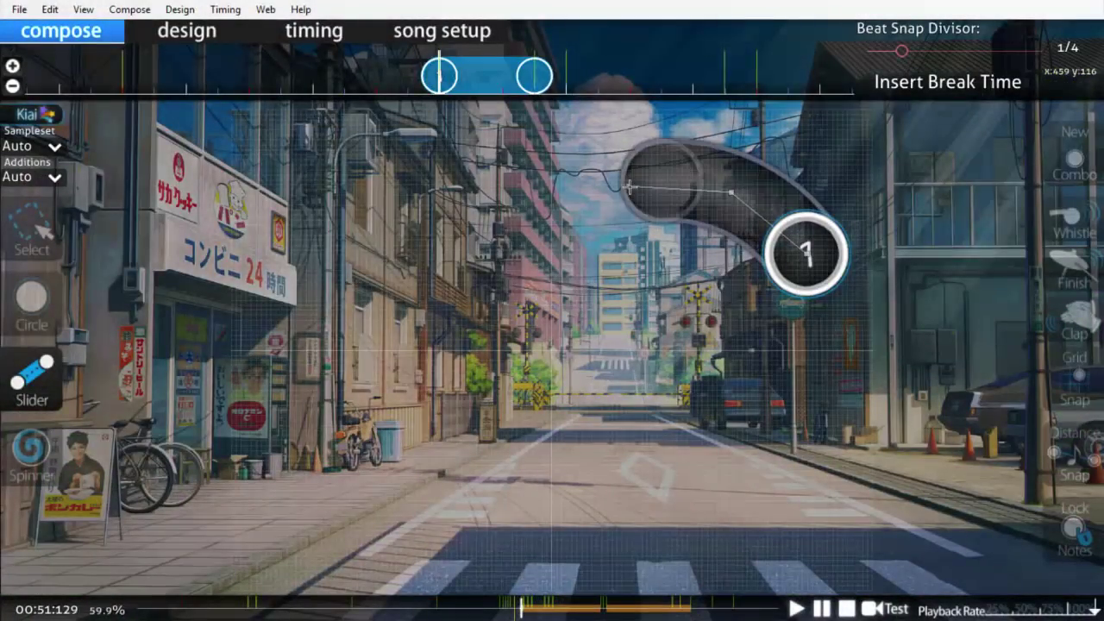
Step: Paste a copy of the slider and circle, then place a new slider further into the song
key("ctrl+a")
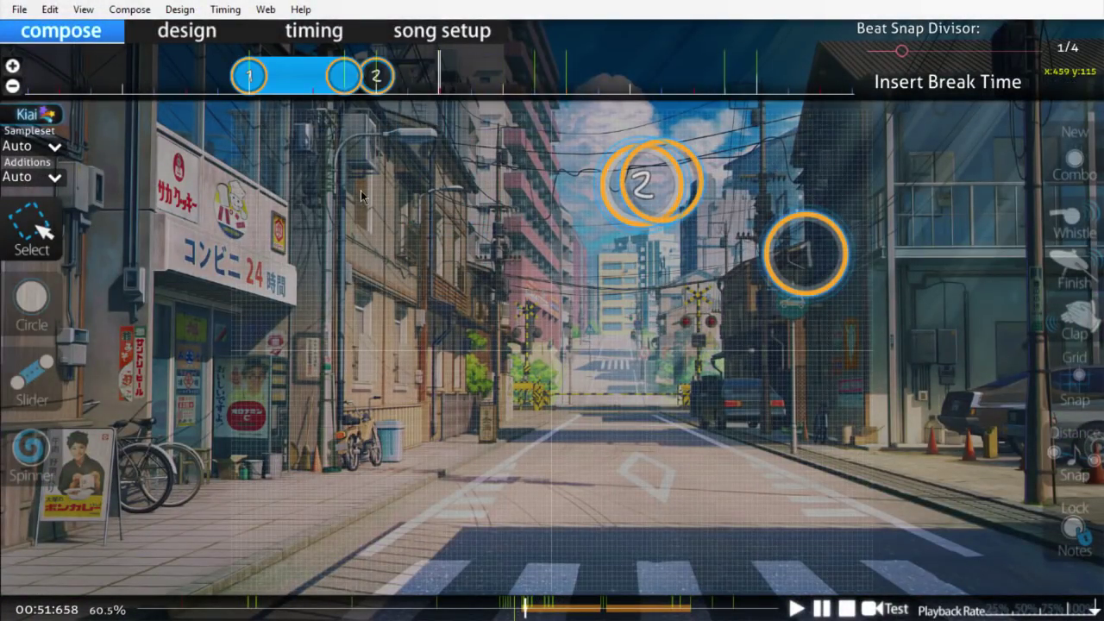
key("ctrl+v")
key("space")
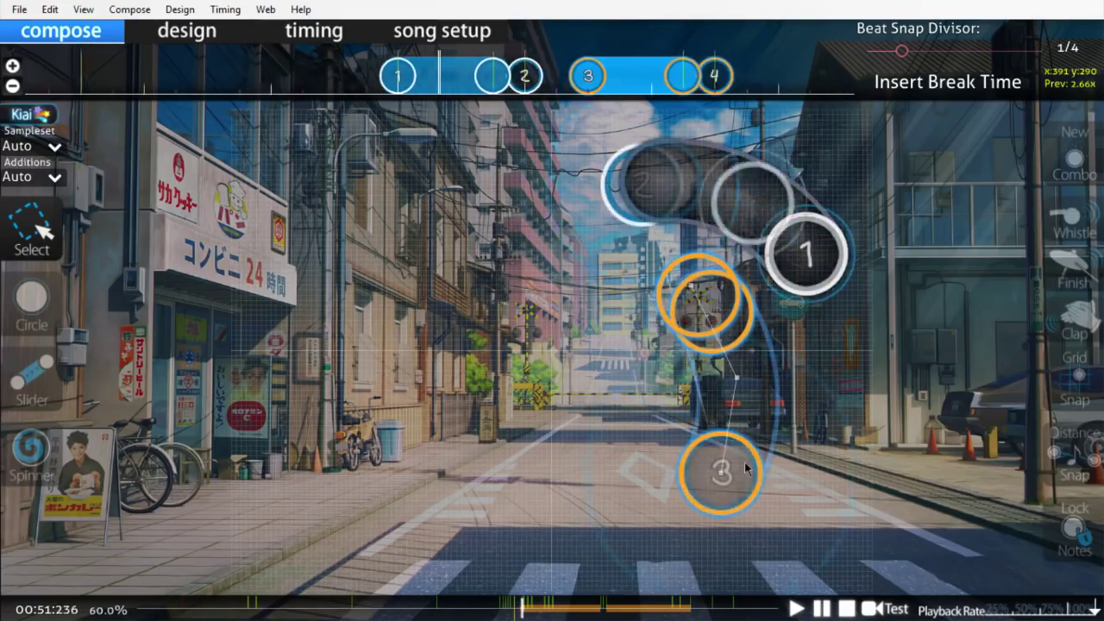
key("2")
left_click(605, 509)
key("1")
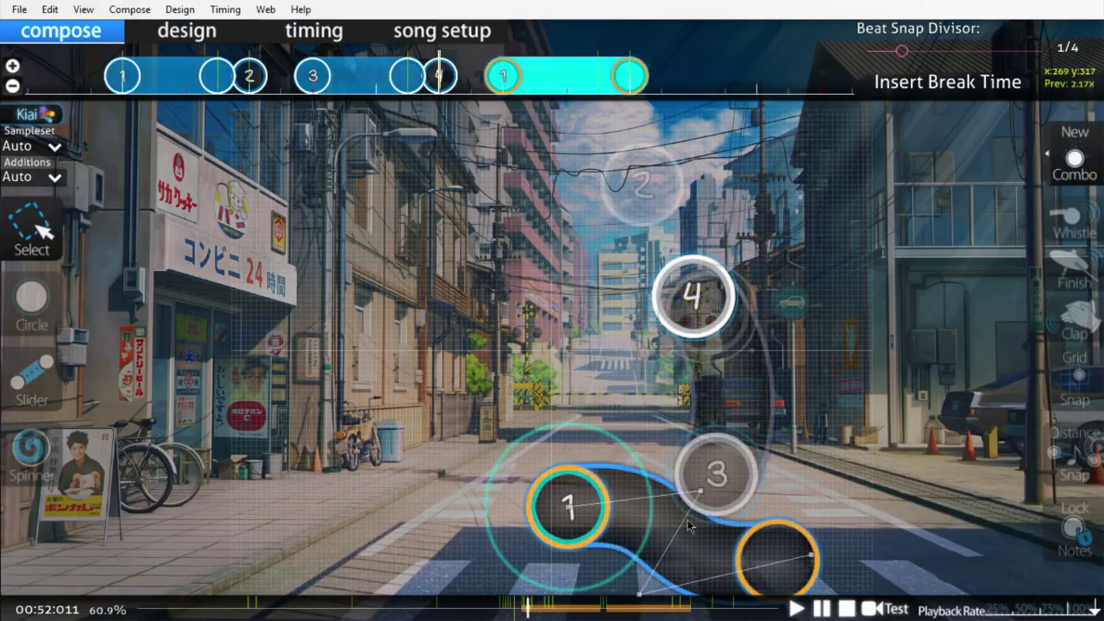
scroll(664, 496, "up", 3)
Step: Place circle 2, finish slider 3, and place circles 4, 5, 6 and 7
key("2")
scroll(793, 552, "down", 6)
left_click(813, 563)
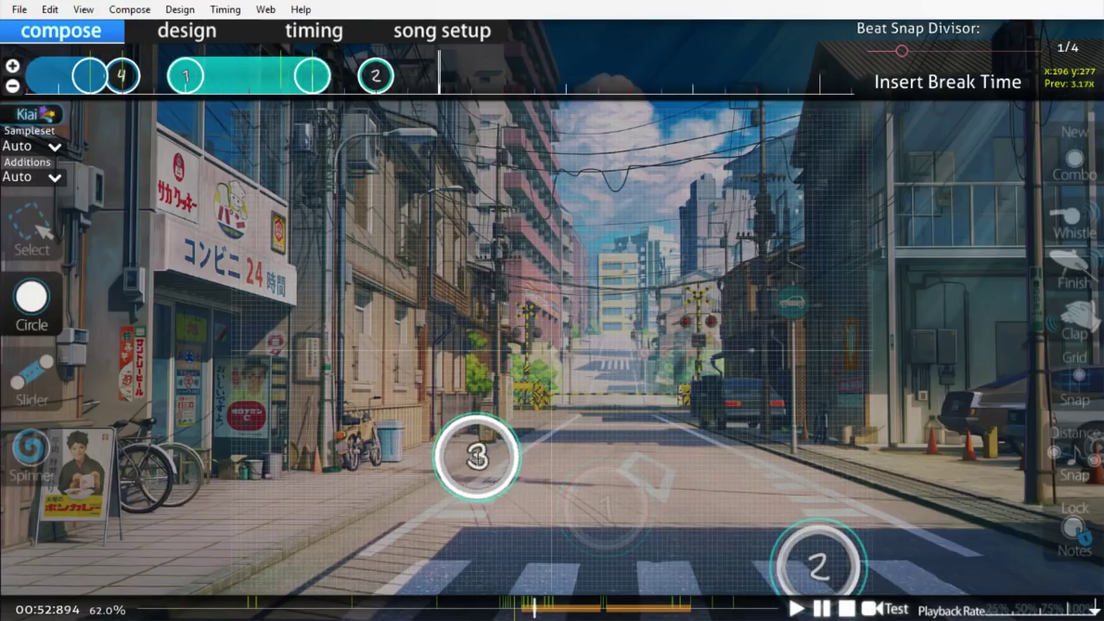
right_click(487, 347)
key("2")
scroll(517, 310, "down", 2)
left_click(540, 276)
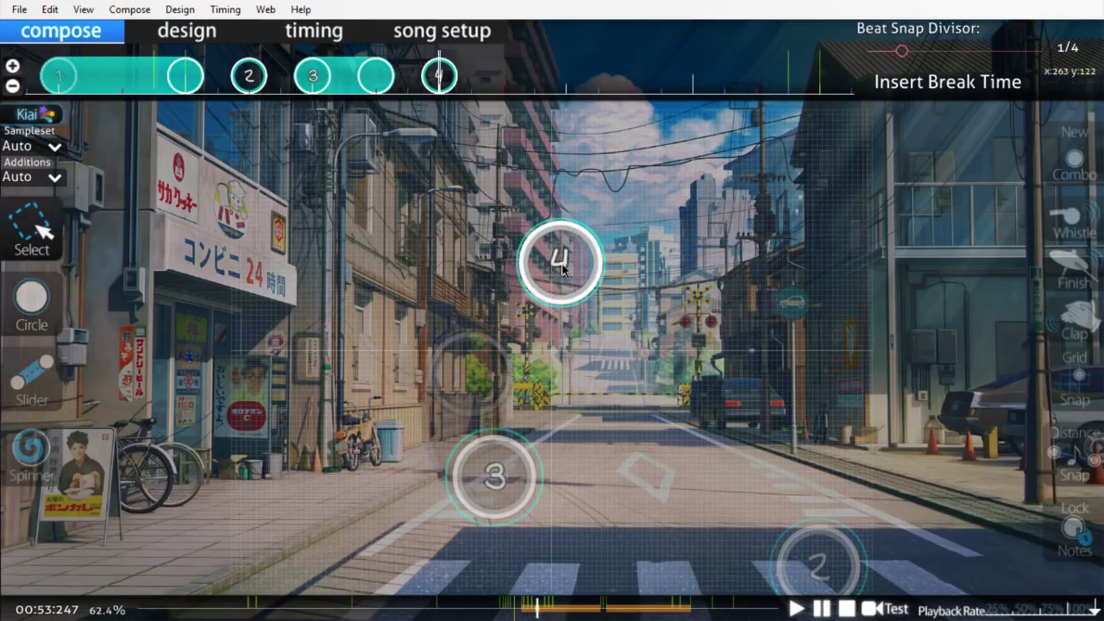
scroll(562, 269, "down", 1)
left_click(640, 358)
scroll(640, 358, "down", 1)
left_click(542, 436)
scroll(542, 436, "down", 1)
left_click(463, 341)
scroll(464, 341, "up", 3)
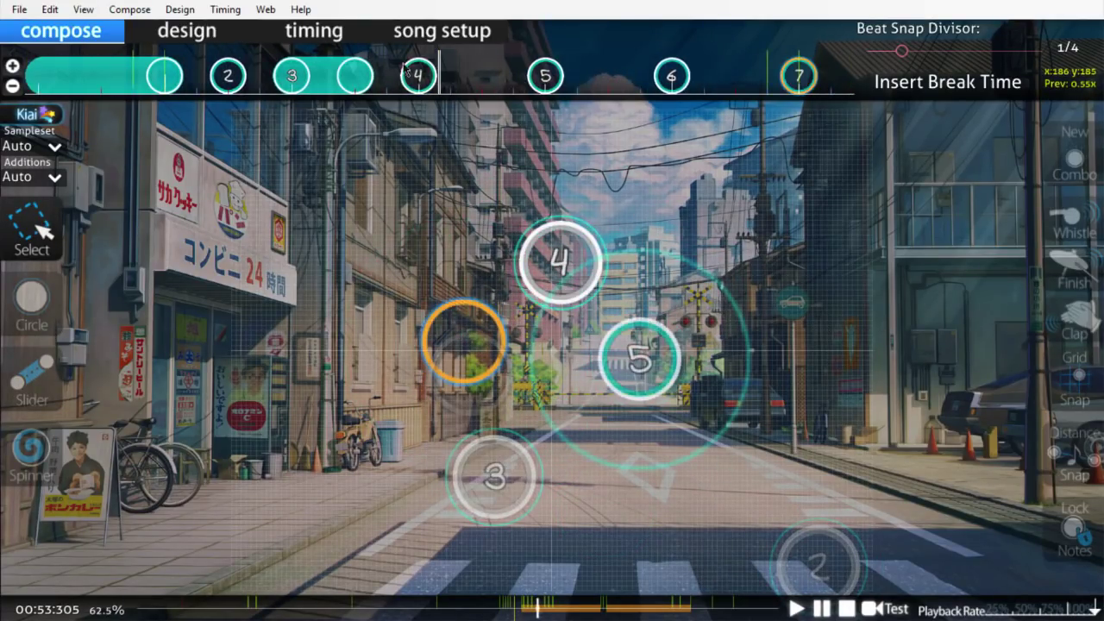
Step: Move circles 4–7 up and right, shrink their spacing slightly, and nudge circles 4 and 5
left_click_drag(575, 208, 638, 146)
key("ctrl+shift+s")
left_click(549, 353)
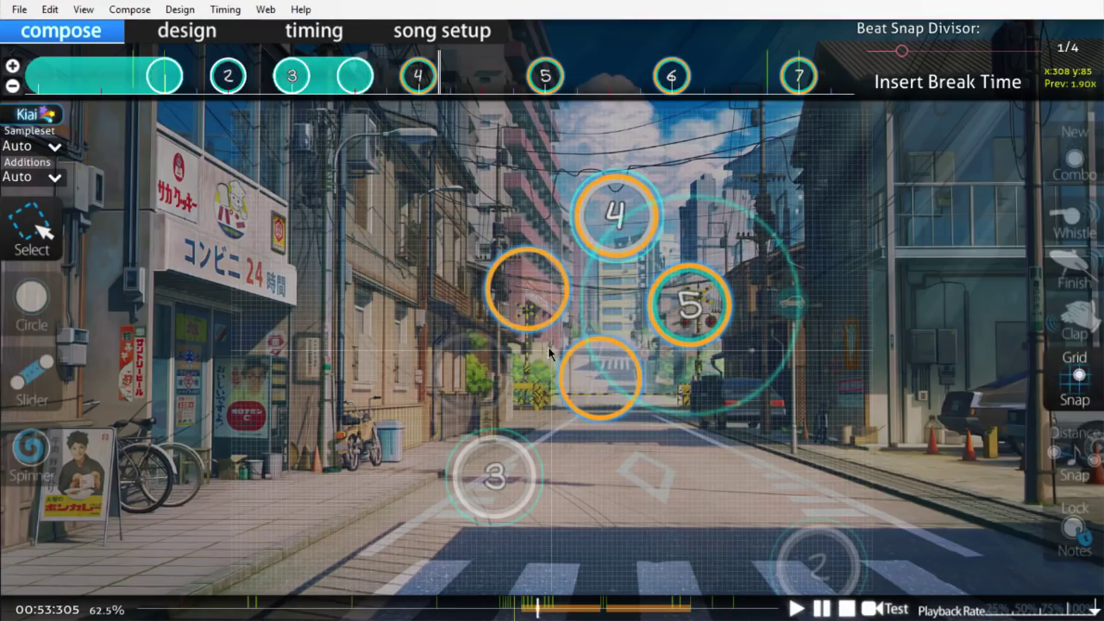
left_click_drag(647, 226, 669, 200)
left_click(571, 79)
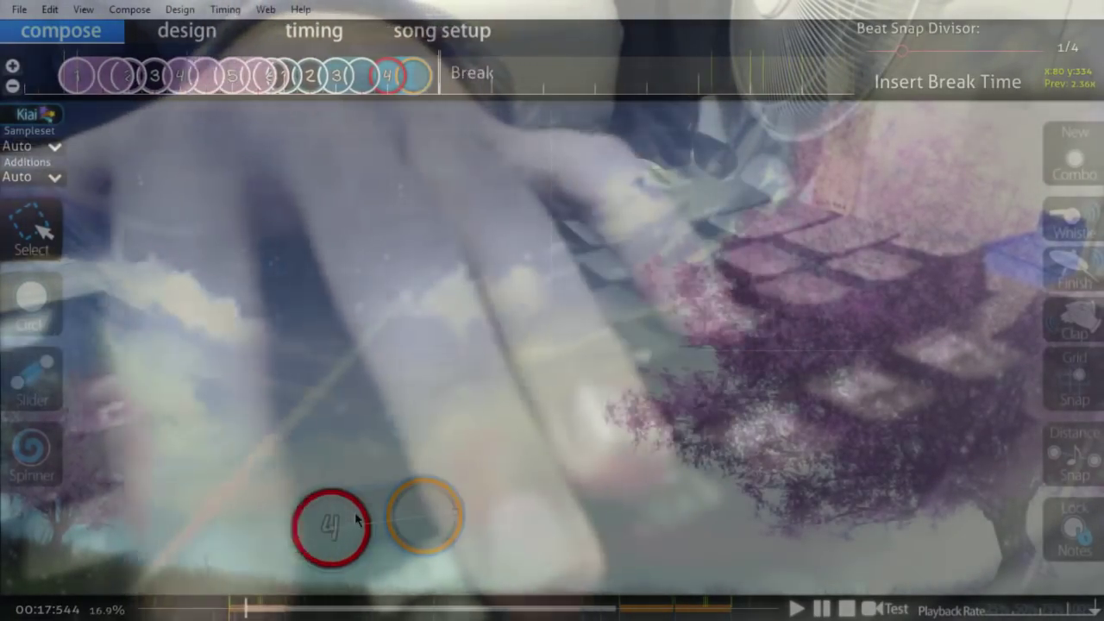
Step: Show and close the F6 timing points list, then paste and open the spacing scale option
key("F6")
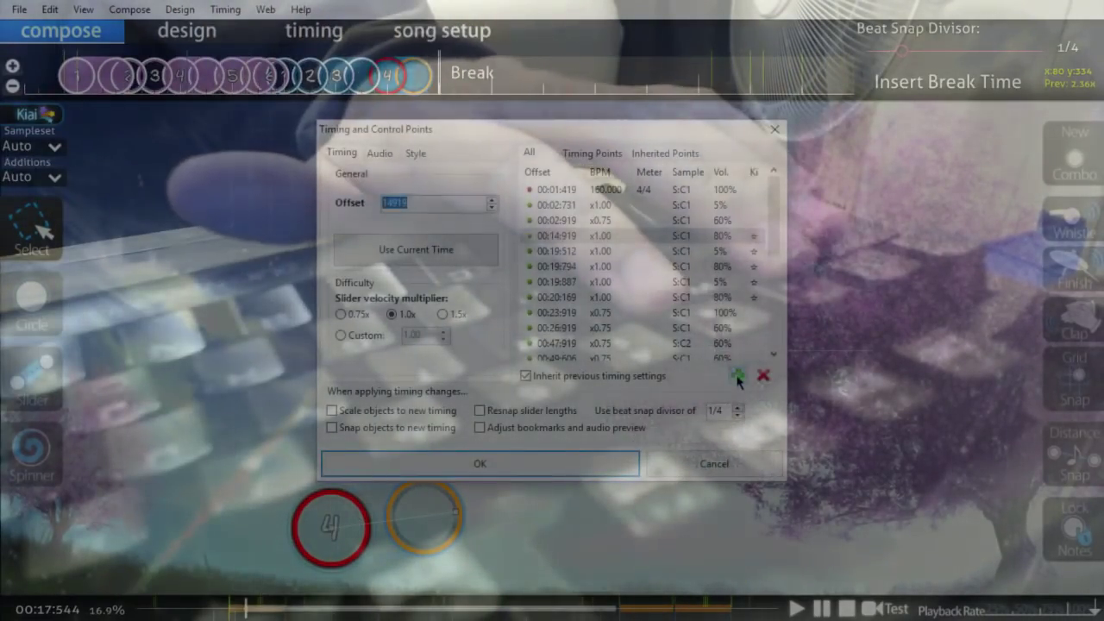
left_click(444, 466)
key("ctrl+v")
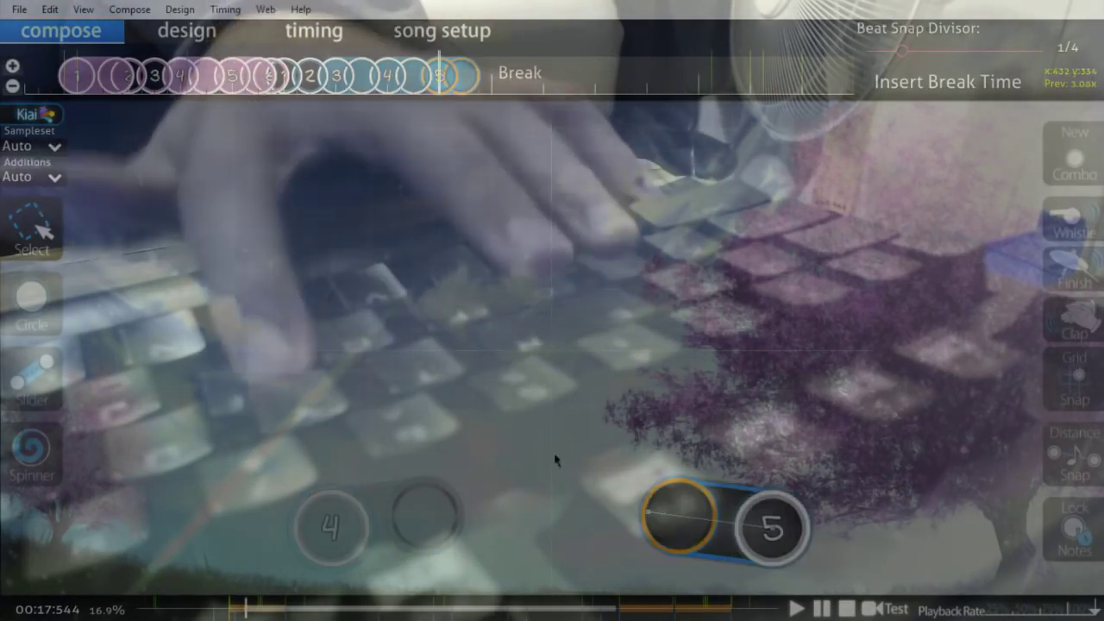
key("ctrl+shift+s")
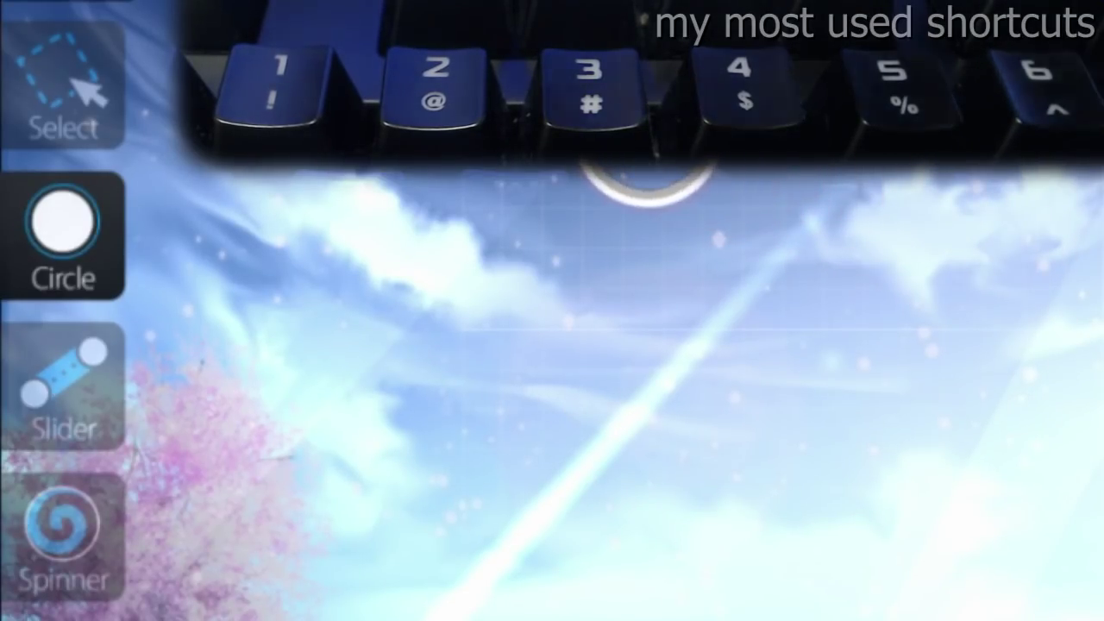
Step: Cycle through the select, circle, slider and spinner tools with keys 1–4, and toggle new combo
key("1")
key("2")
key("3")
key("4")
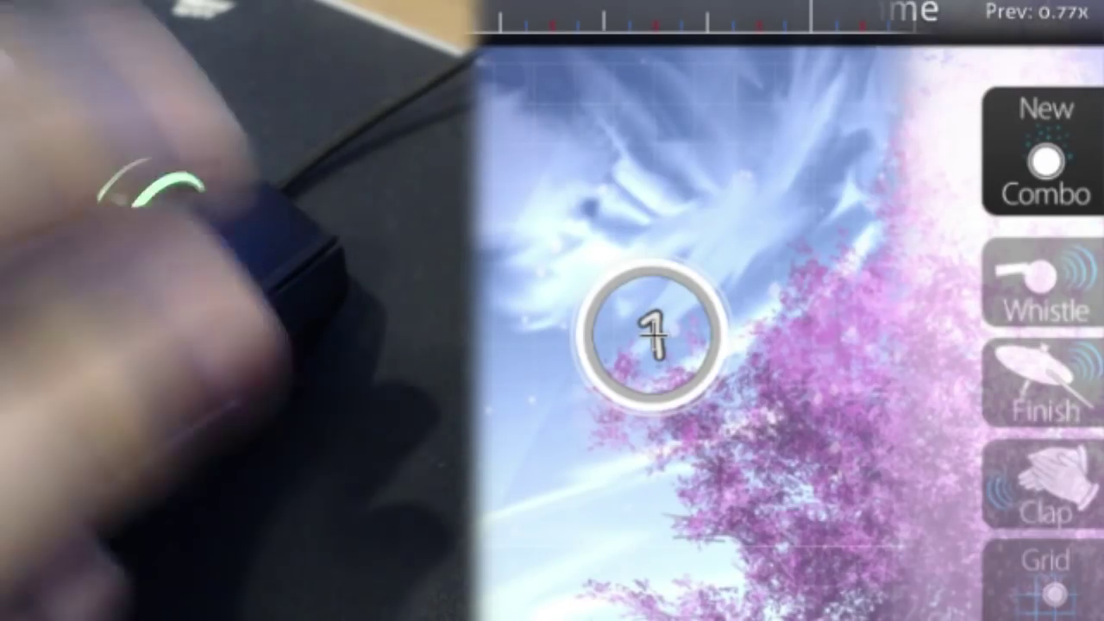
key("q")
key("q")
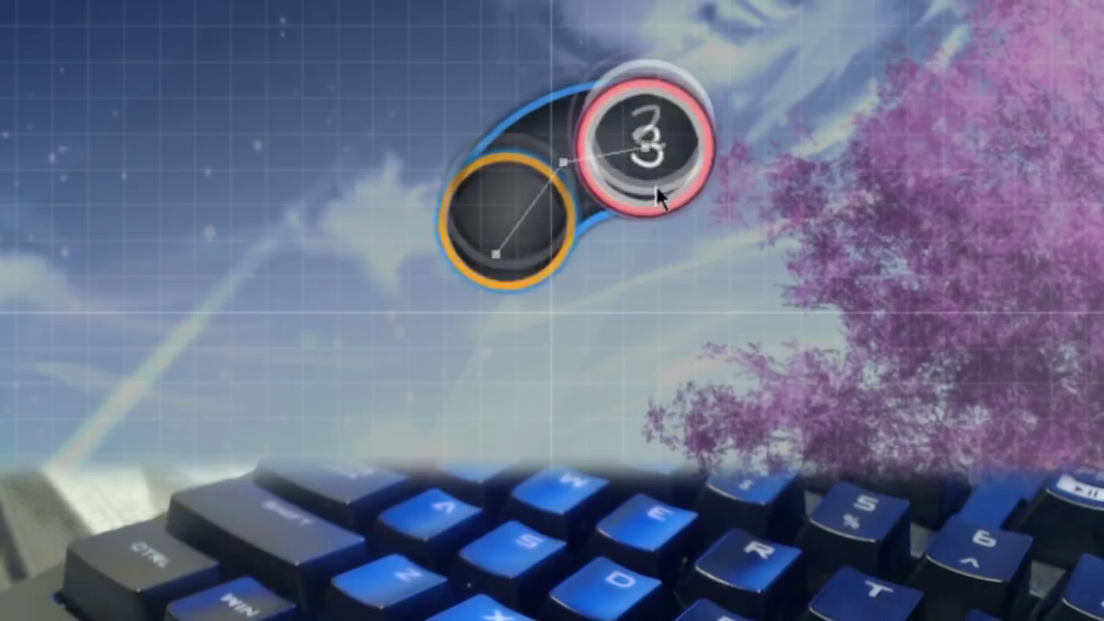
Step: Move the slider lower on the playfield and rotate it by 120°
left_click_drag(658, 185, 734, 325)
key("ctrl+shift+r")
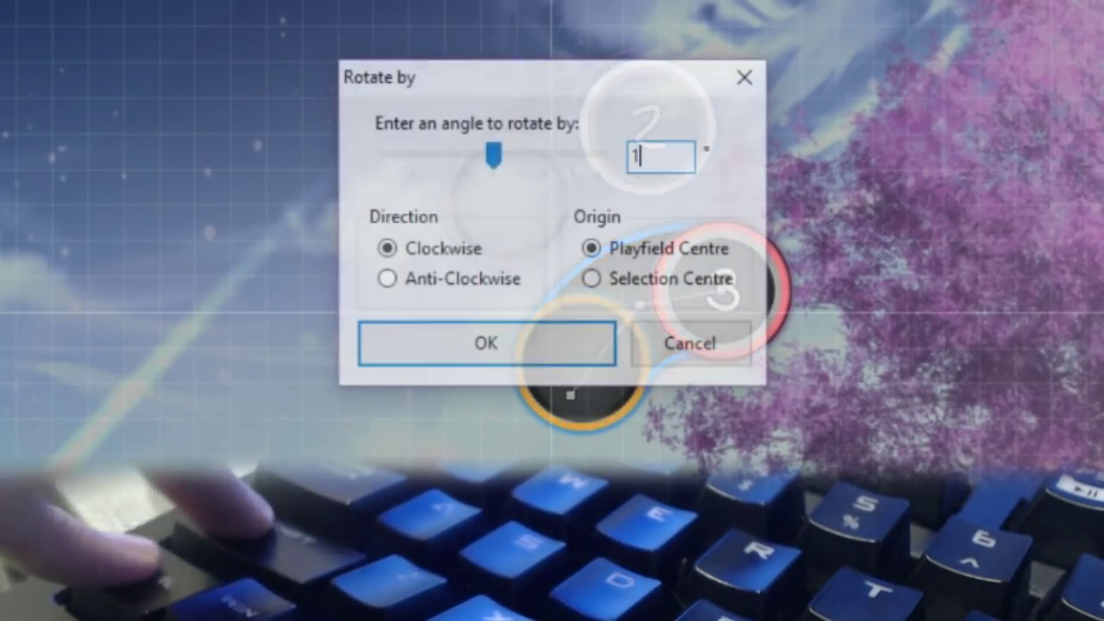
type("120")
key("Return")
Step: Flip the slider horizontally and vertically, rotate it in 90° steps, and reverse the pattern
key("ctrl+h")
key("ctrl+j")
key("ctrl+comma")
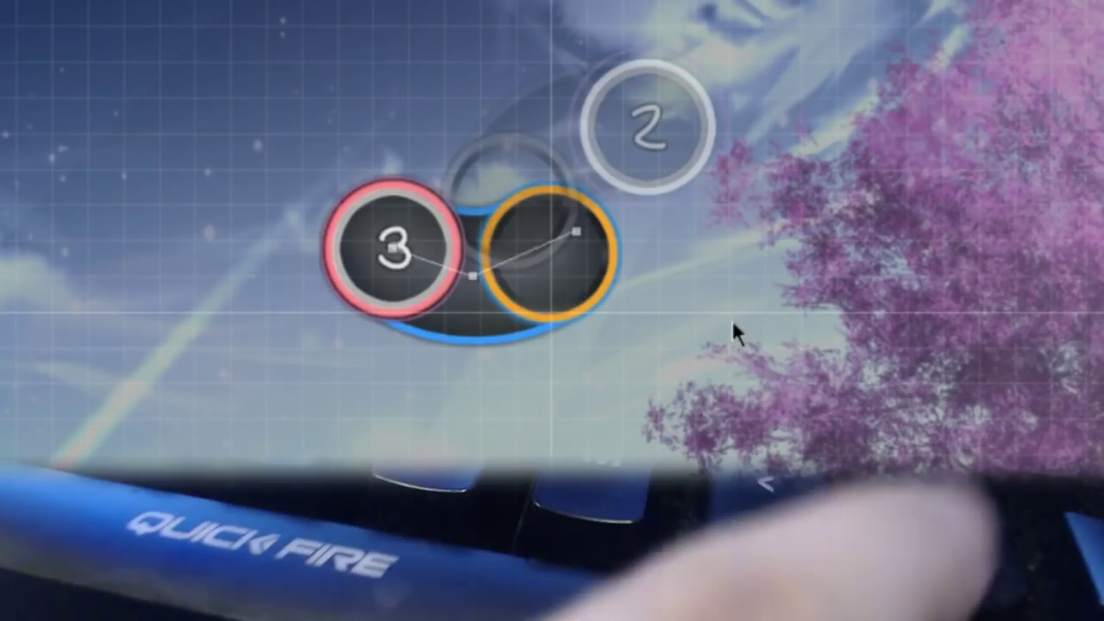
key("ctrl+comma")
key("ctrl+period")
key("ctrl+comma")
key("ctrl+period")
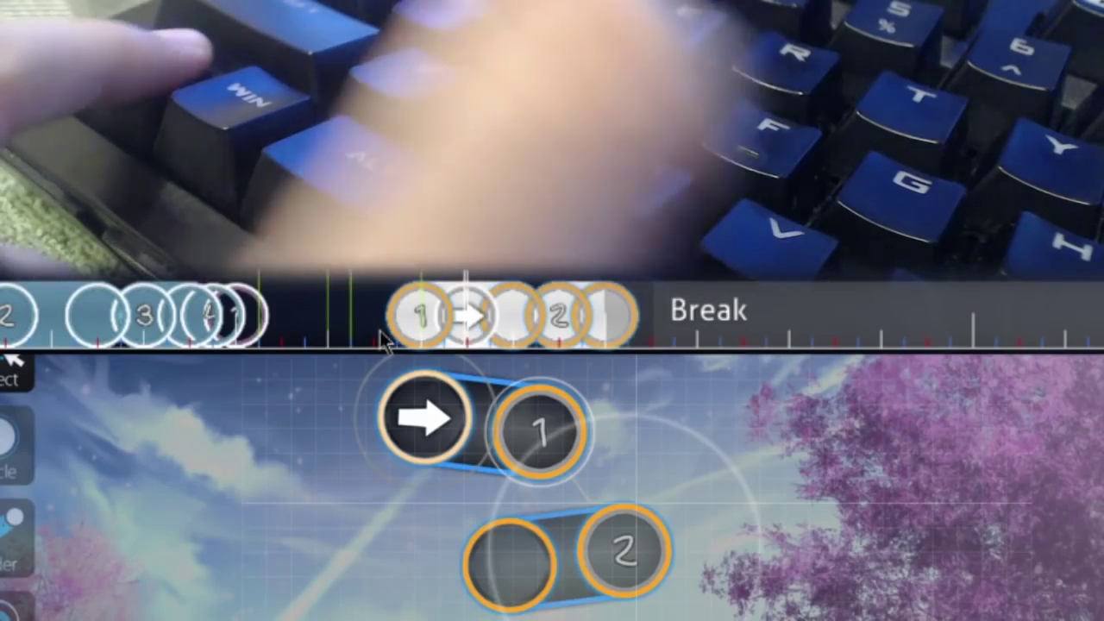
key("ctrl+g")
key("ctrl+g")
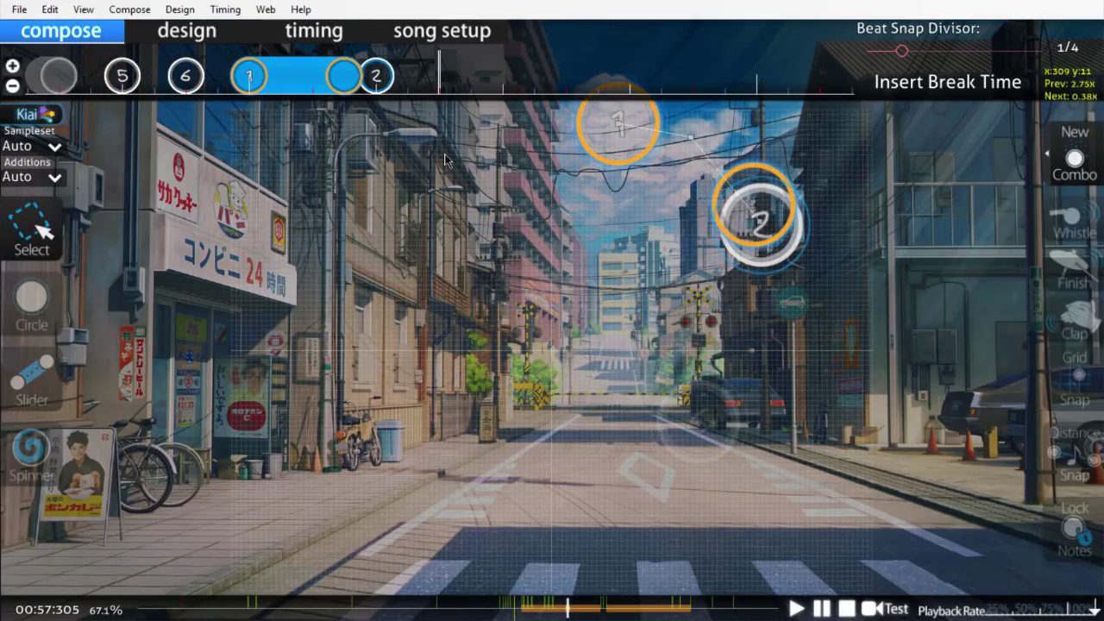
Step: Paste slider 3 after circle 2, scale its spacing to 1.351, and reshape its curve
key("ctrl+v")
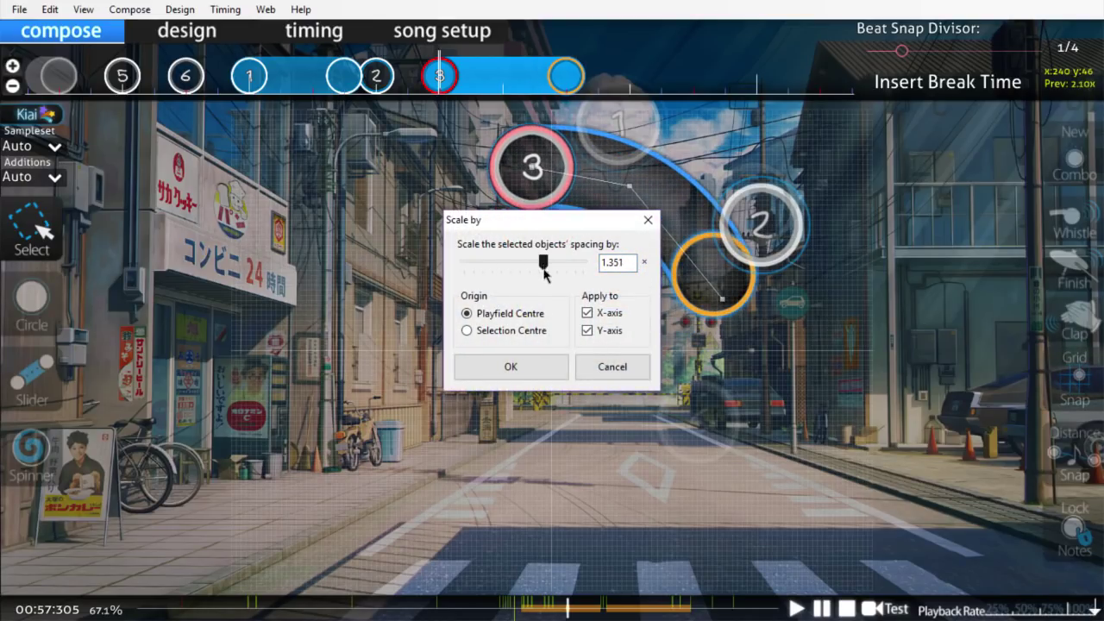
left_click(518, 368)
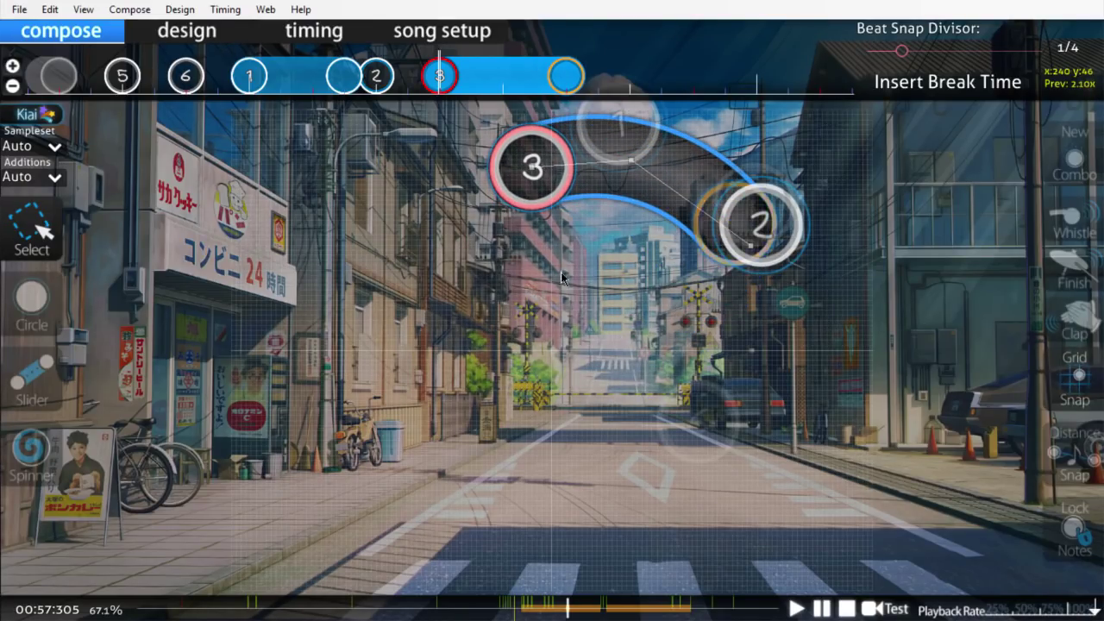
mouse_move(521, 376)
left_mouse_down()
mouse_move(528, 265)
mouse_move(489, 332)
left_mouse_up()
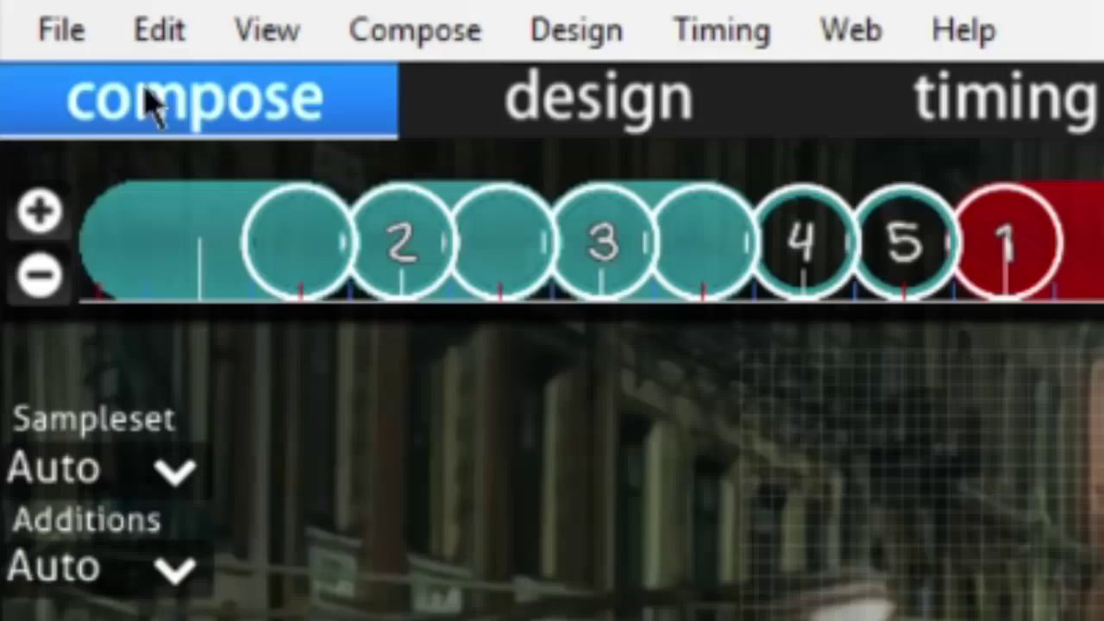
Step: Run AiMod from the File menu, listing warnings like an unset preview point and excess Kiai time
left_click(60, 30)
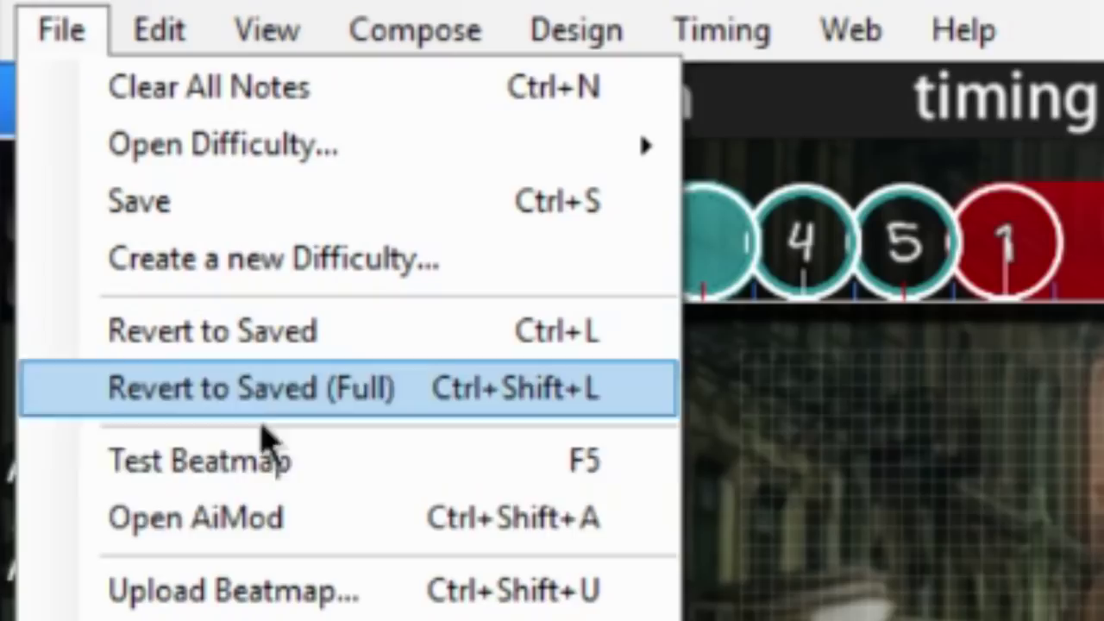
left_click(349, 521)
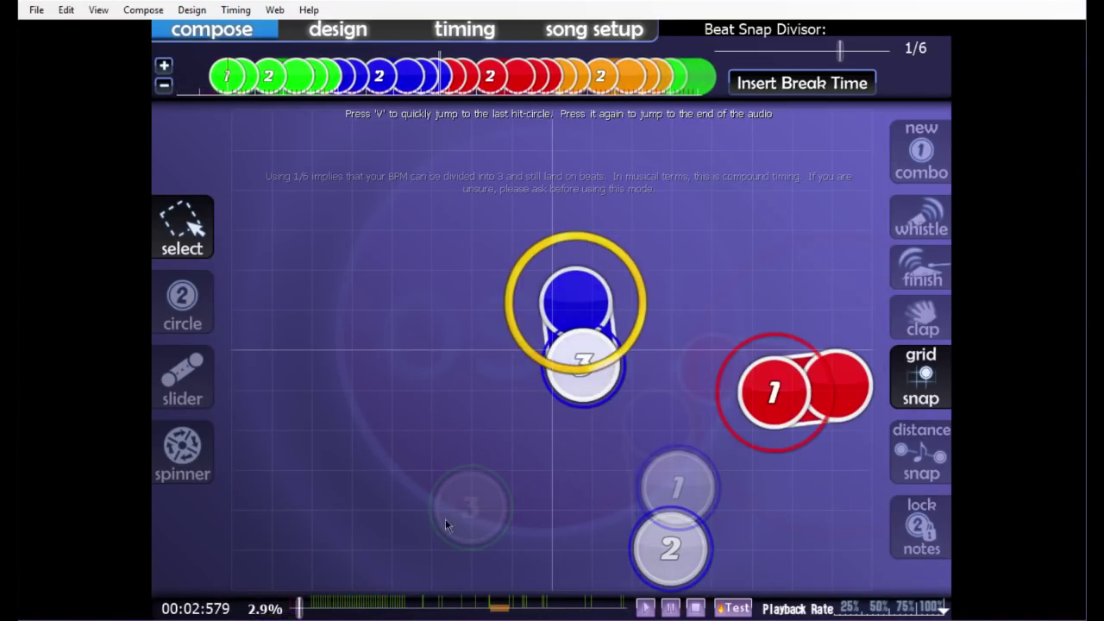
Step: Open AiMod with Ctrl+Shift+A and scroll through the Difficulty tab warnings
key("ctrl+shift+a")
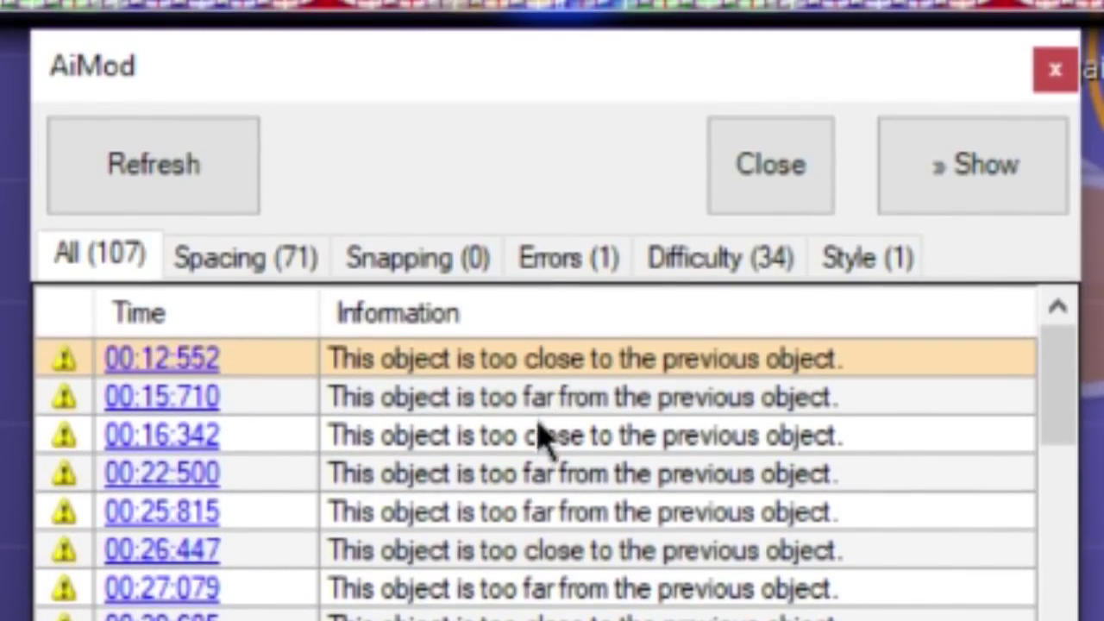
left_click(763, 275)
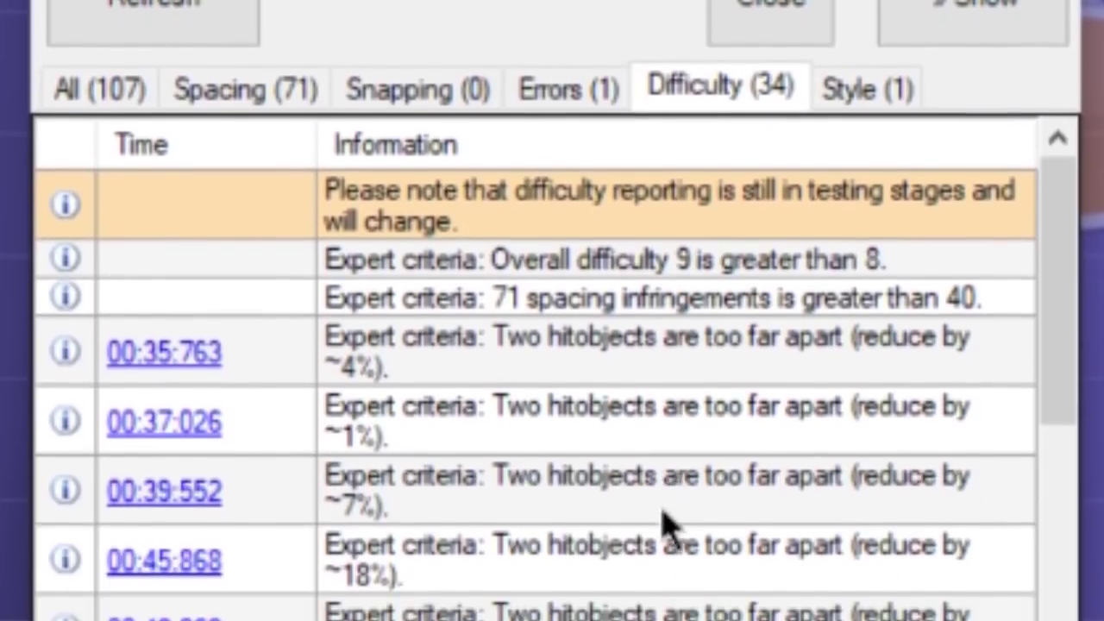
scroll(669, 448, "down", 1)
scroll(669, 449, "down", 5)
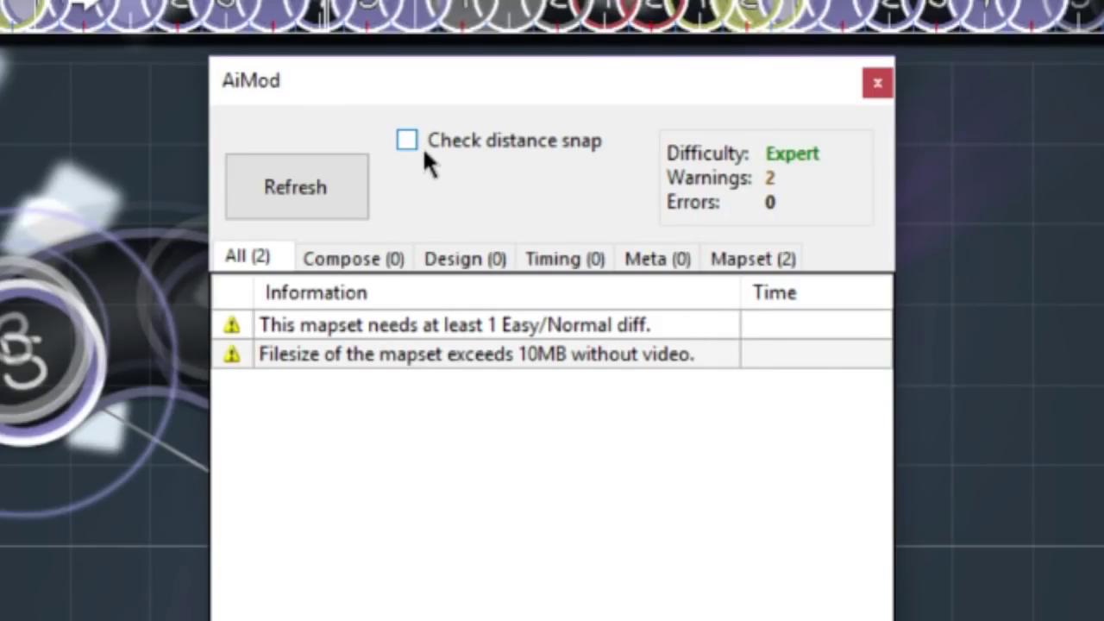
Step: Enable distance snap checking, rerun the check, jump to the 00:24:172 warning, then disable it
left_click(422, 146)
left_click(423, 147)
left_click(422, 146)
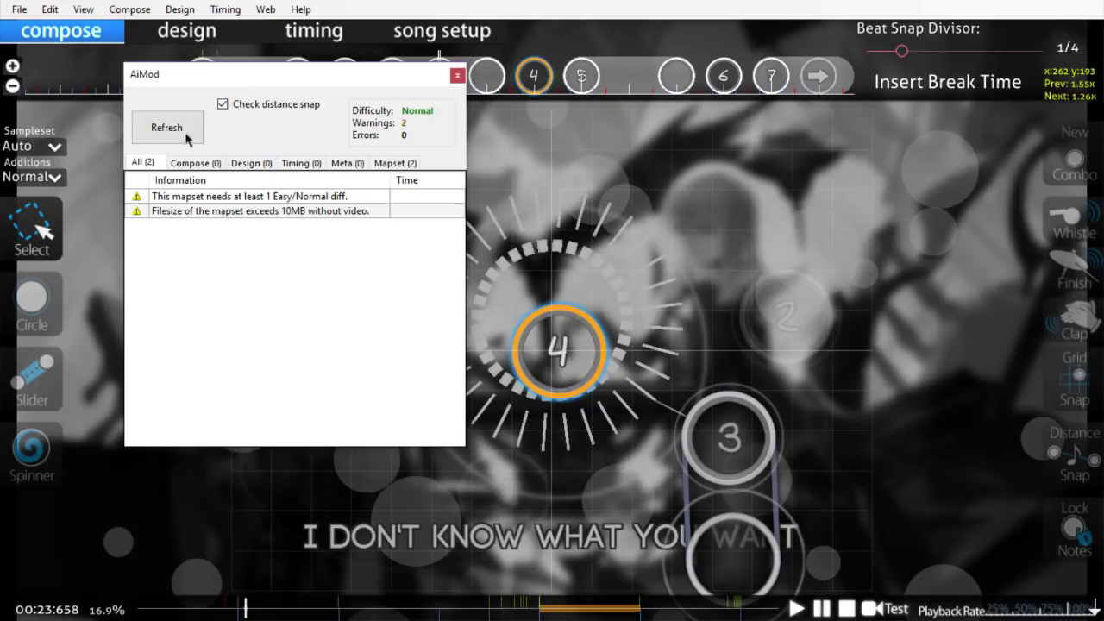
left_click(185, 136)
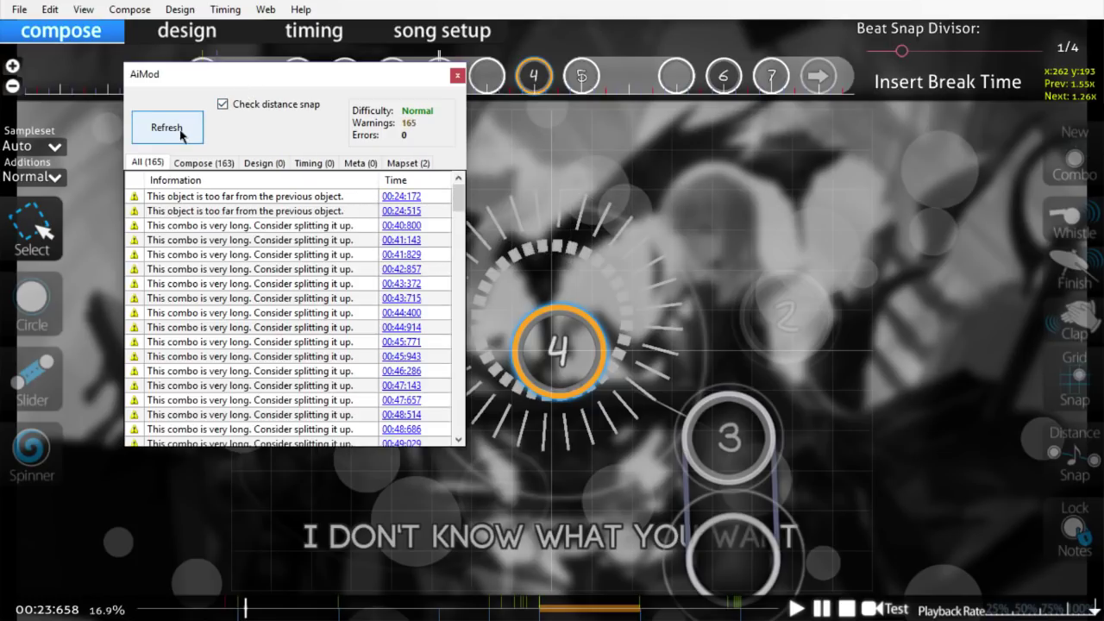
left_click(395, 198)
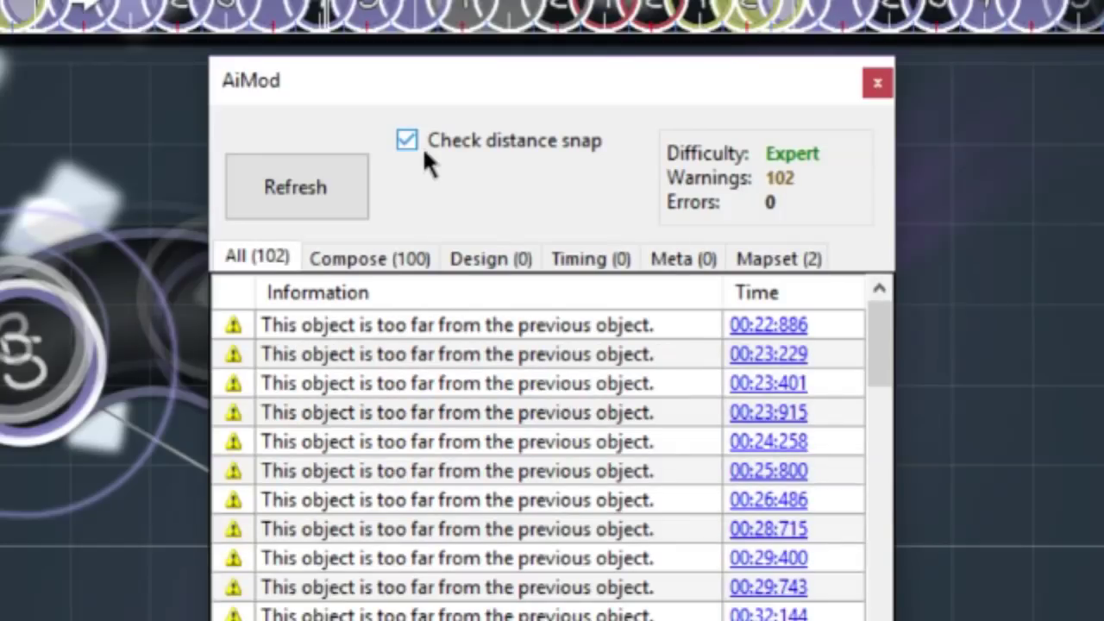
left_click(422, 149)
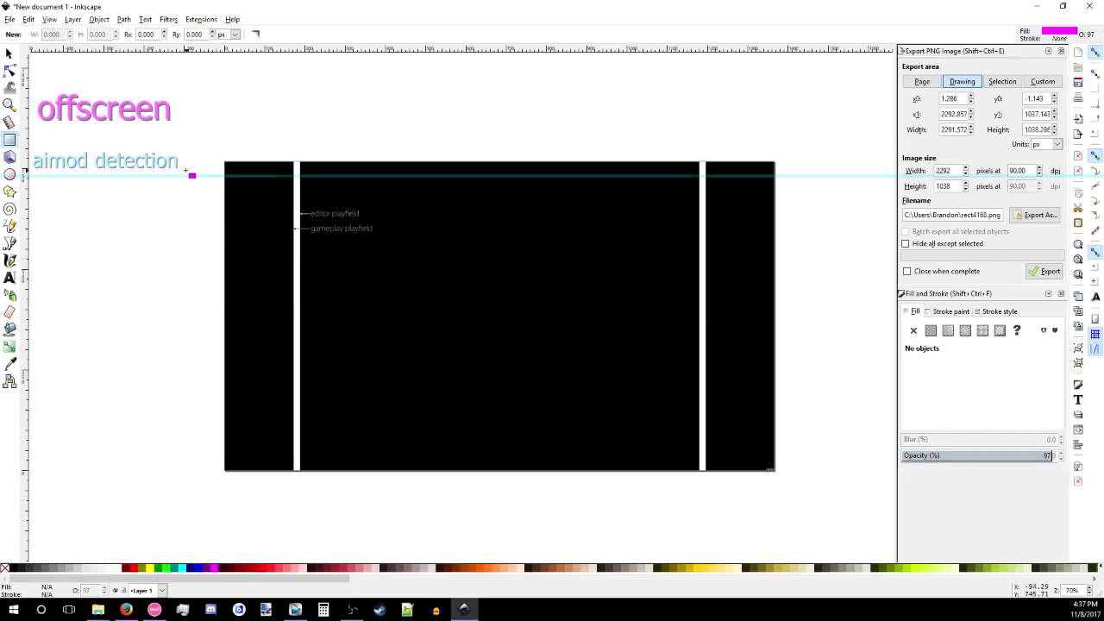
Step: Draw one magenta rectangle above the black playfield diagram and one below it
left_click_drag(185, 172, 894, 43)
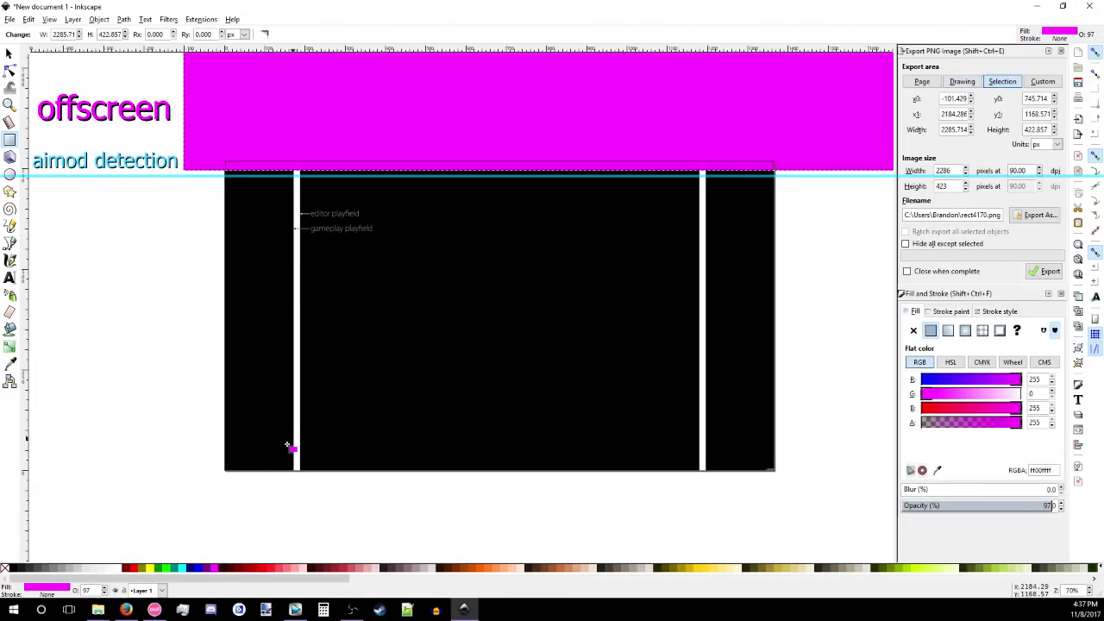
left_click_drag(205, 476, 893, 586)
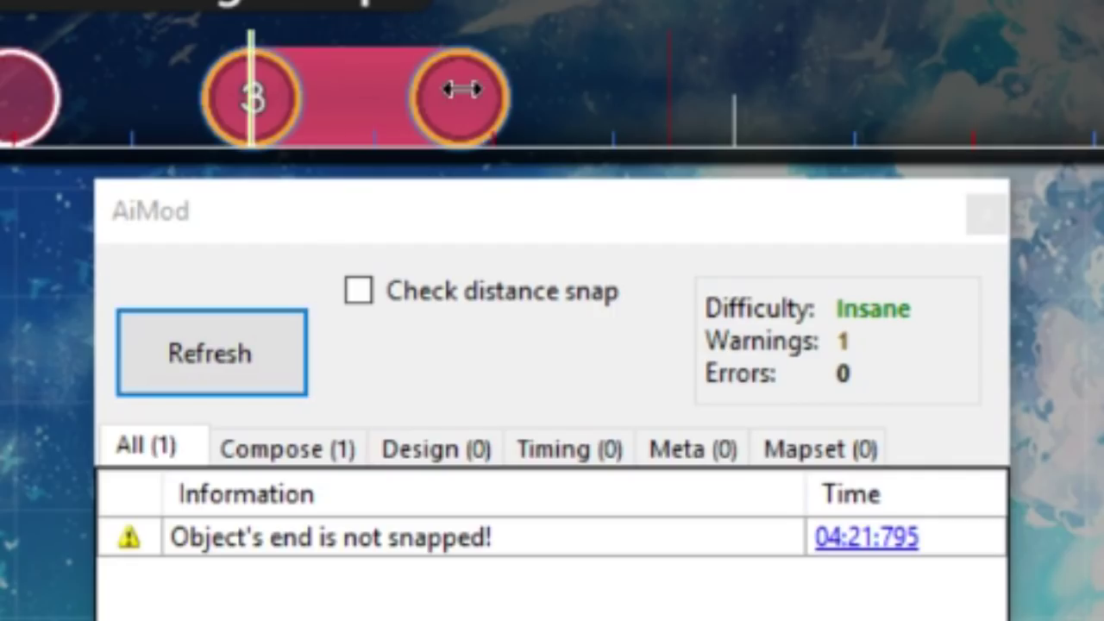
Step: Refresh AiMod after snapping the slider end, confirming no problems remain
left_click(205, 345)
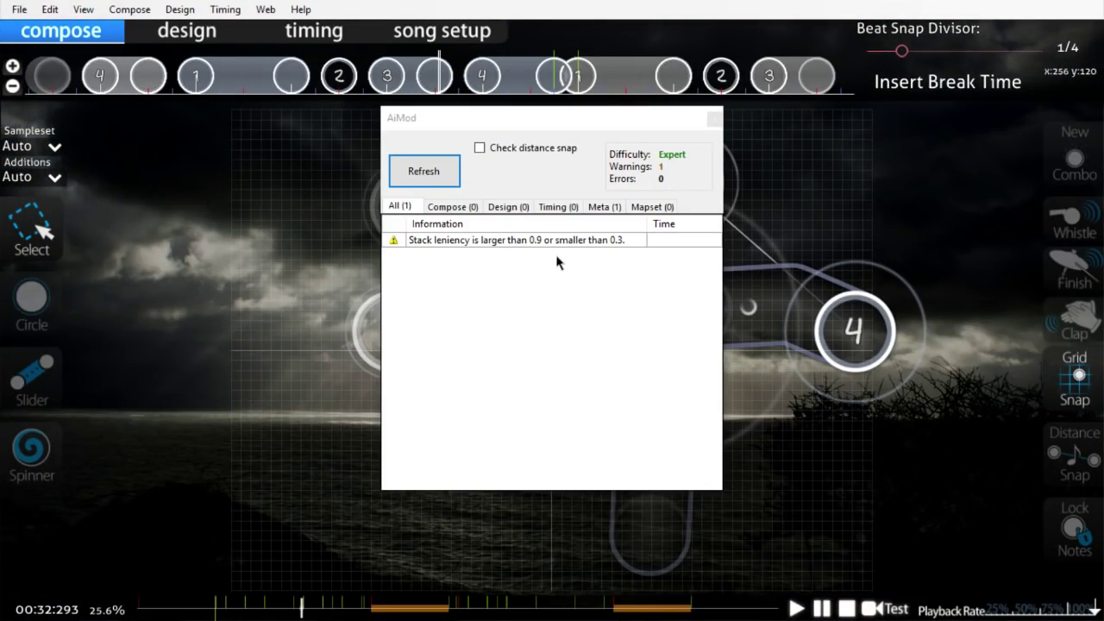
Step: Check Stack Leniency in Song Setup's Advanced settings, then jump to the 02:54:466 and 02:08:019 Kiai warnings
left_click(461, 35)
left_click(636, 146)
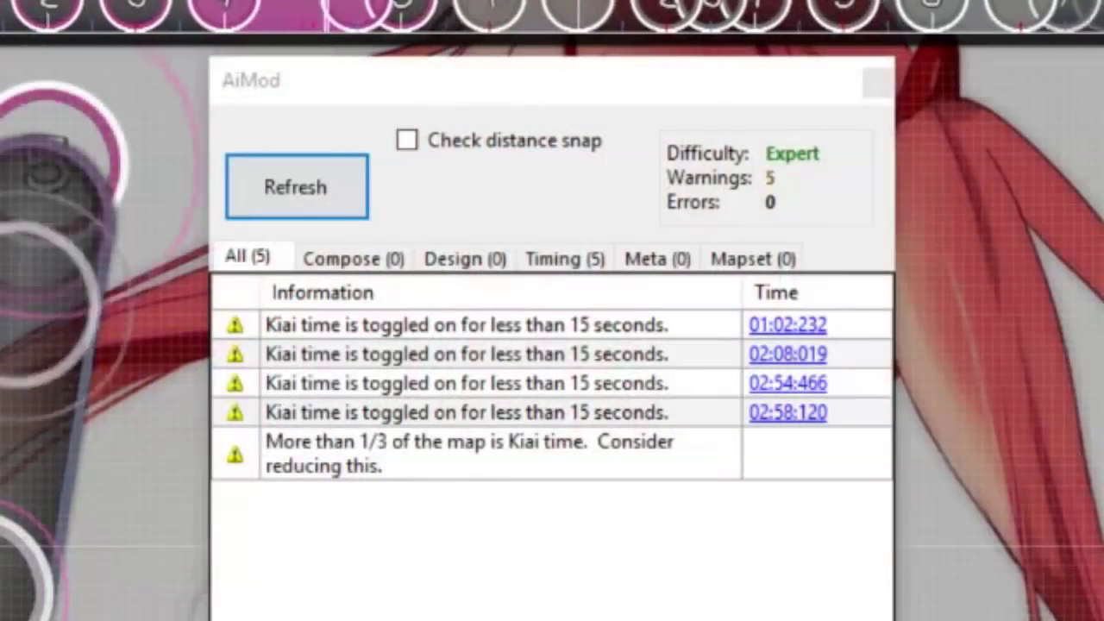
left_click(697, 468)
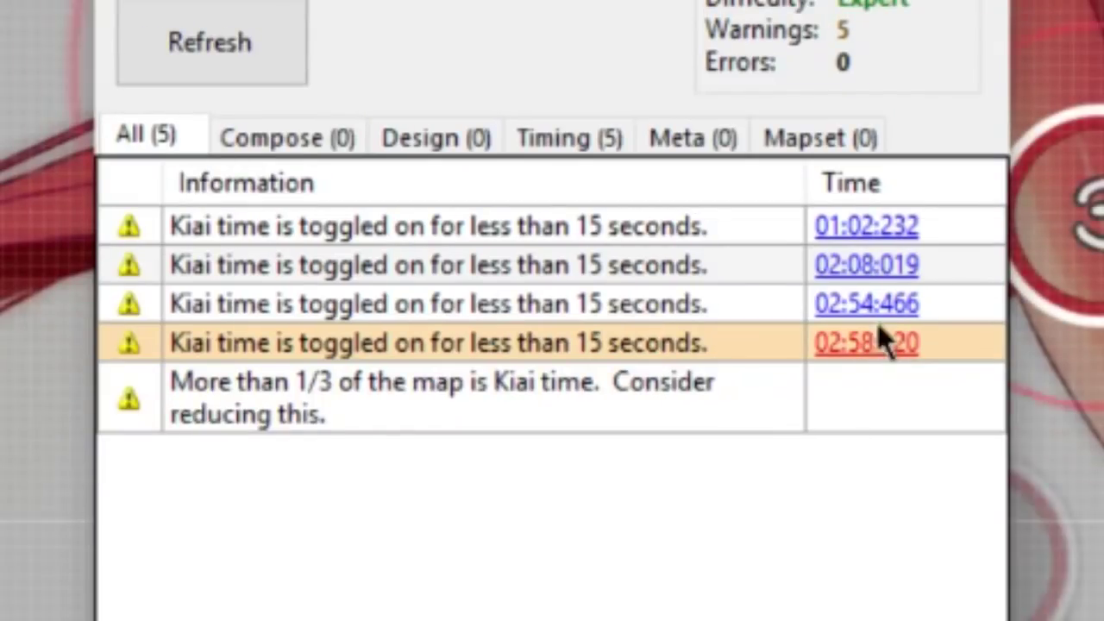
left_click(879, 306)
left_click(872, 266)
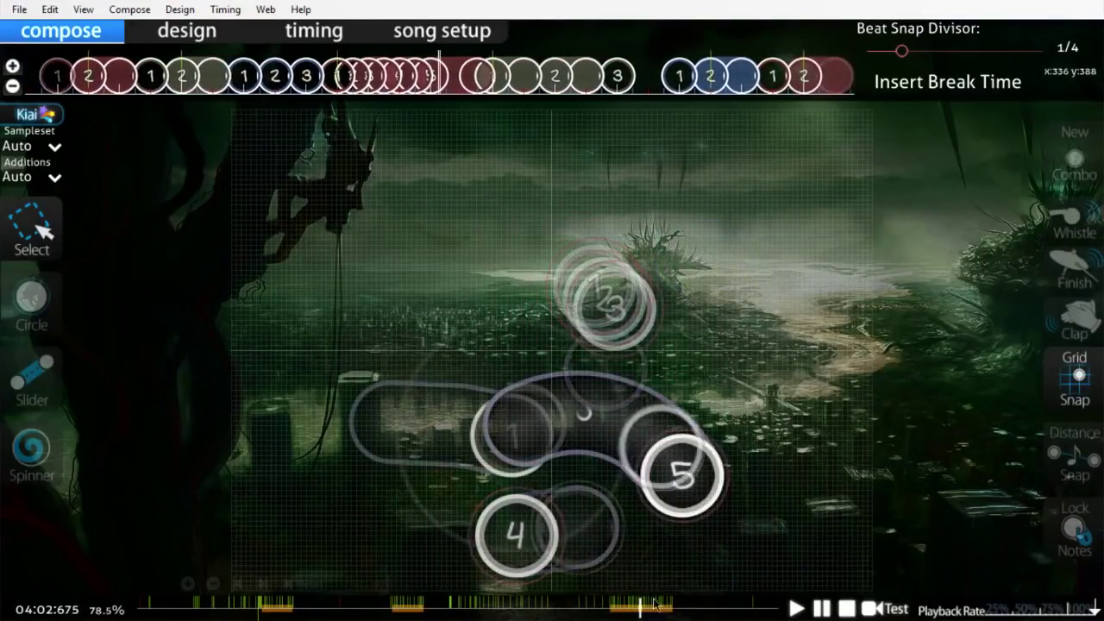
Step: Scrub to the song's end, open AiMod, select the first mapset warning, then close AiMod
left_click_drag(701, 612, 762, 611)
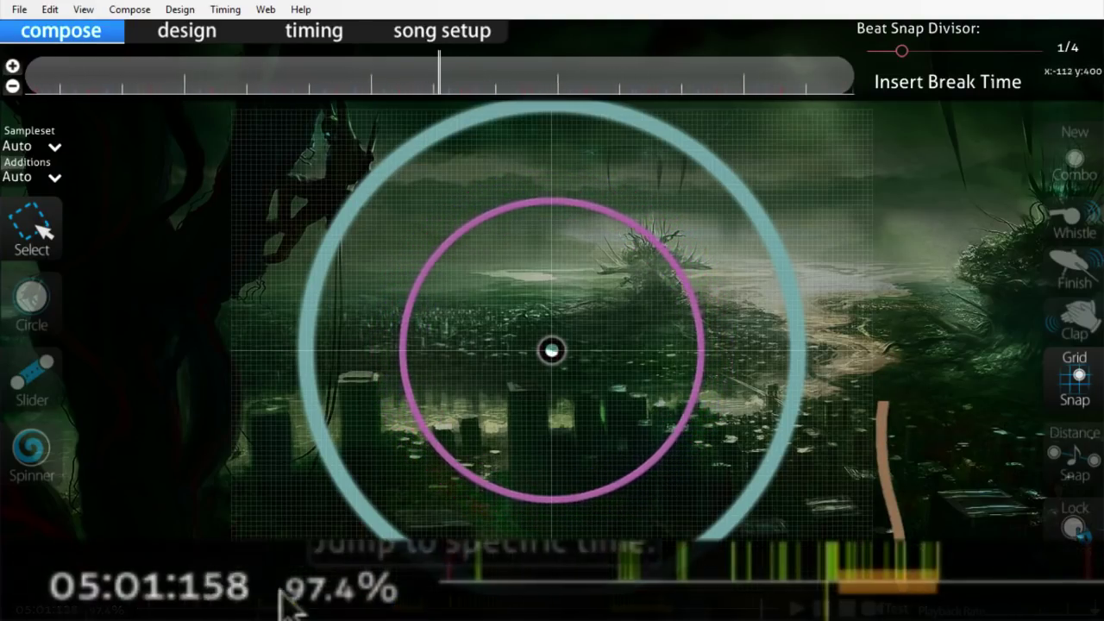
key("ctrl+shift+a")
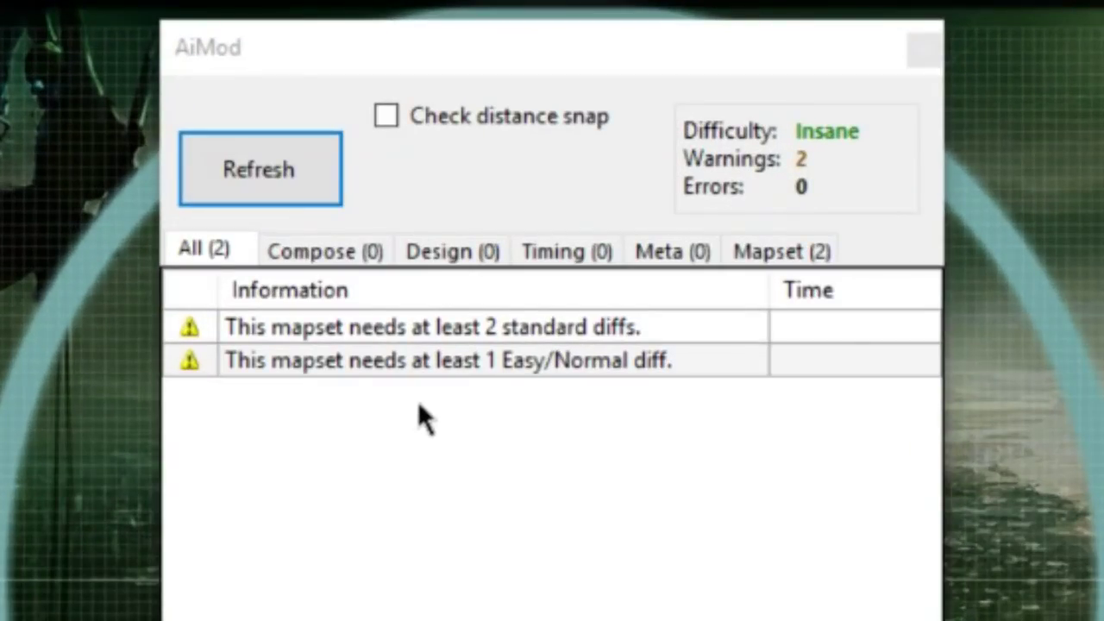
left_click(678, 339)
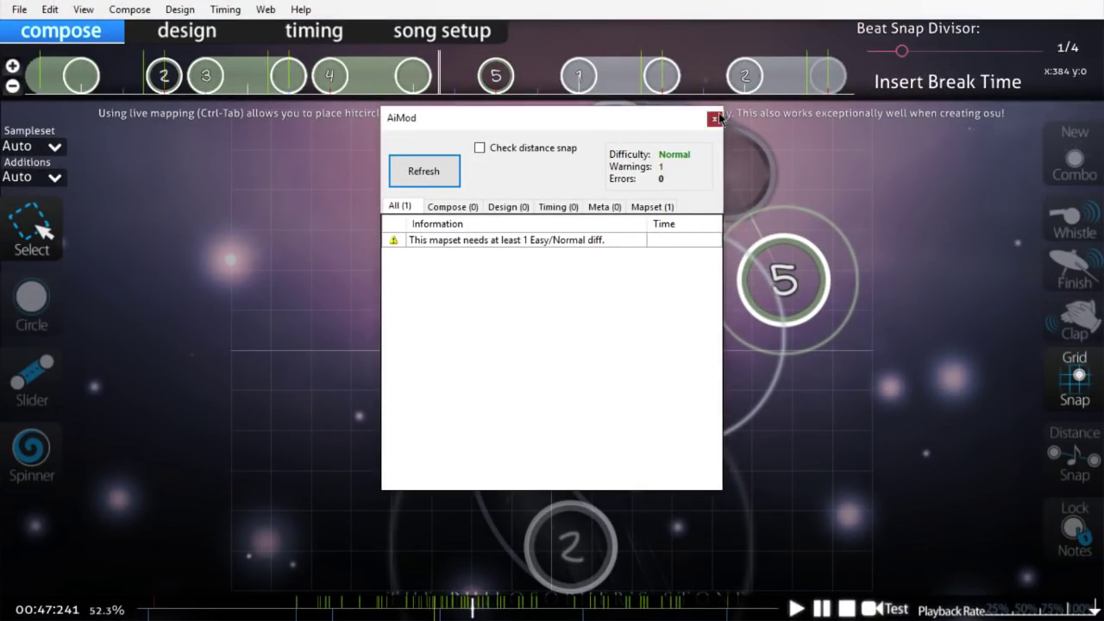
left_click(716, 118)
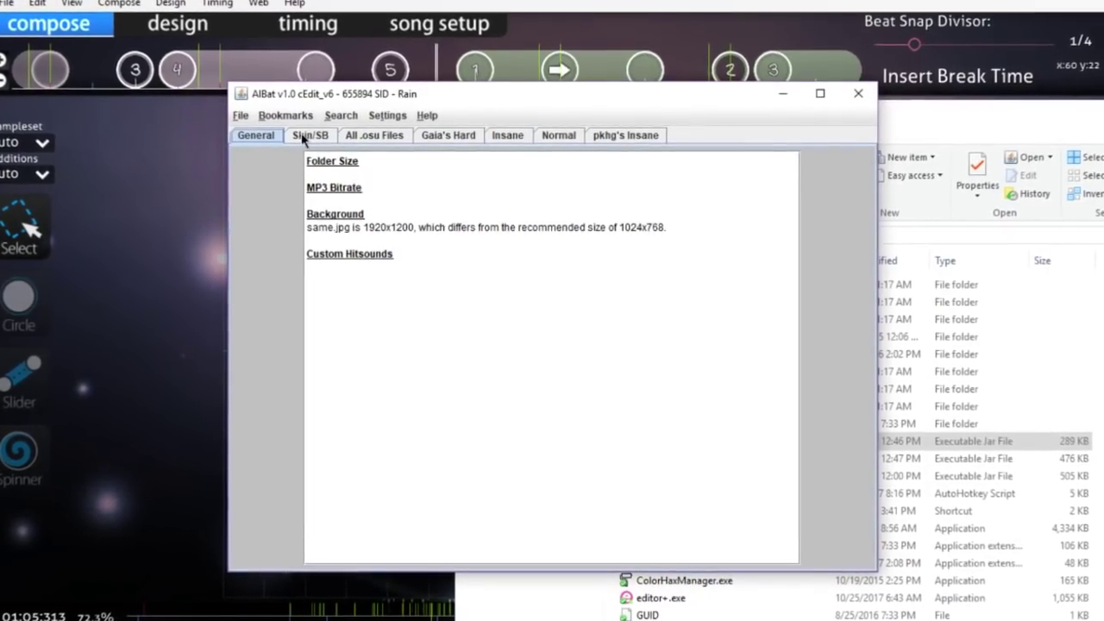
Step: Review AIBat's Skin/SB, All .osu Files, Hard, Insane and Normal difficulty reports
left_click(297, 130)
left_click(369, 131)
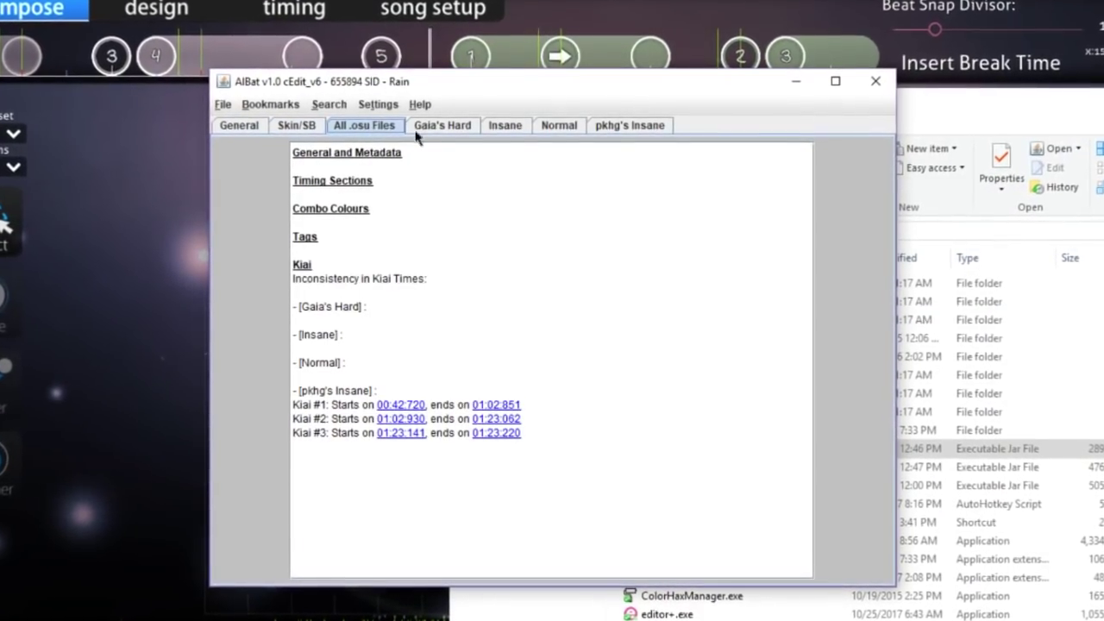
left_click(463, 131)
left_click(507, 122)
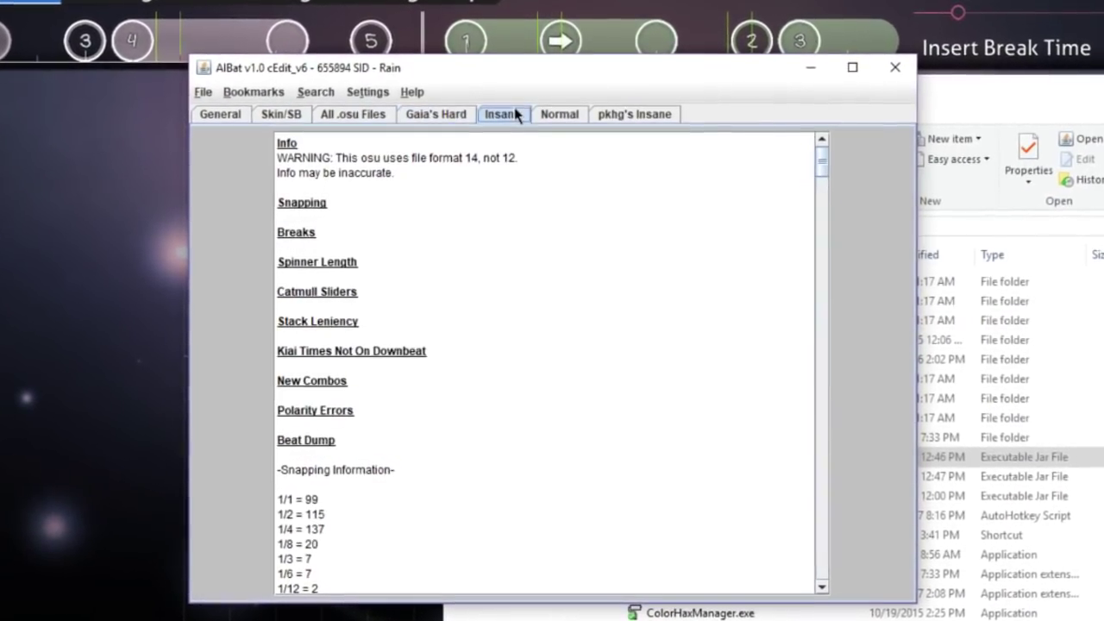
left_click(569, 121)
Step: Check pkhg's Insane and the Normal reports, then rerun AiMod on another mapset
left_click(614, 107)
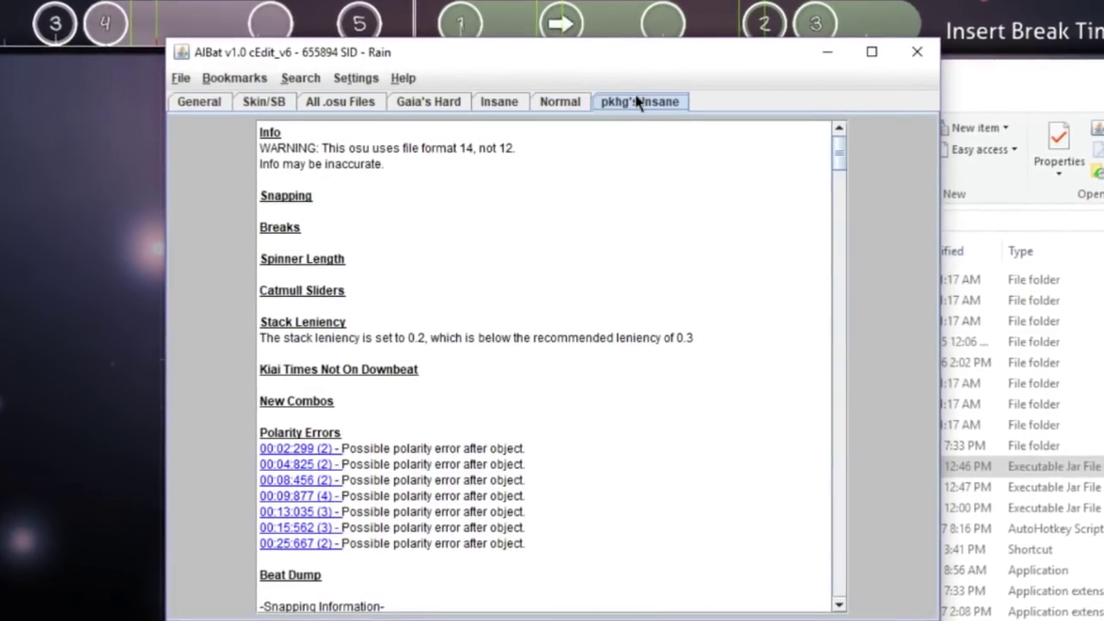
left_click(558, 99)
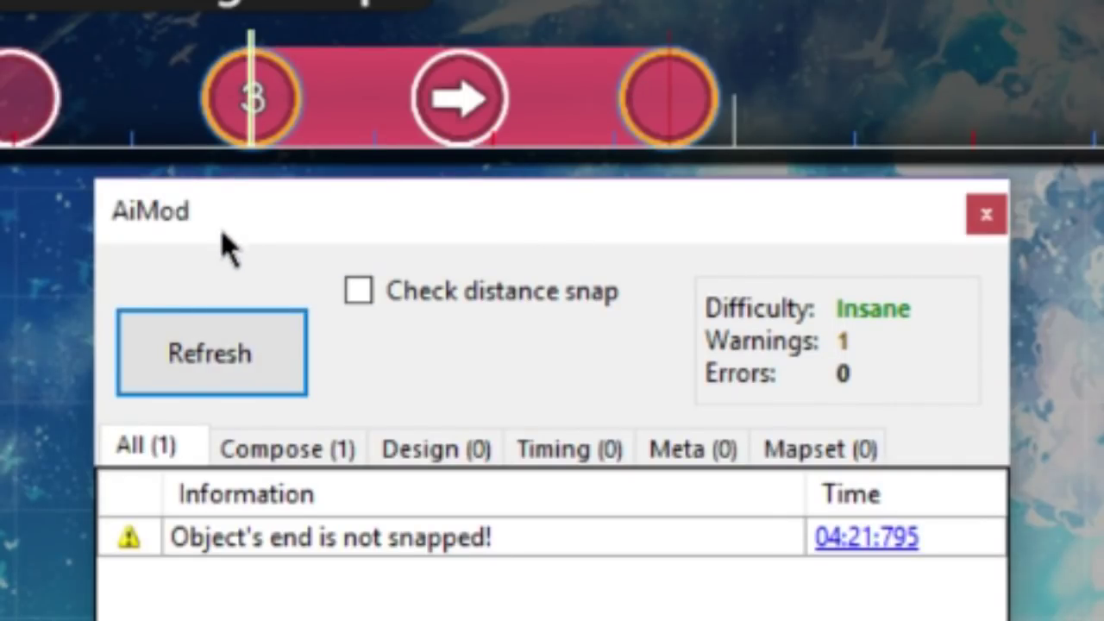
left_click(207, 354)
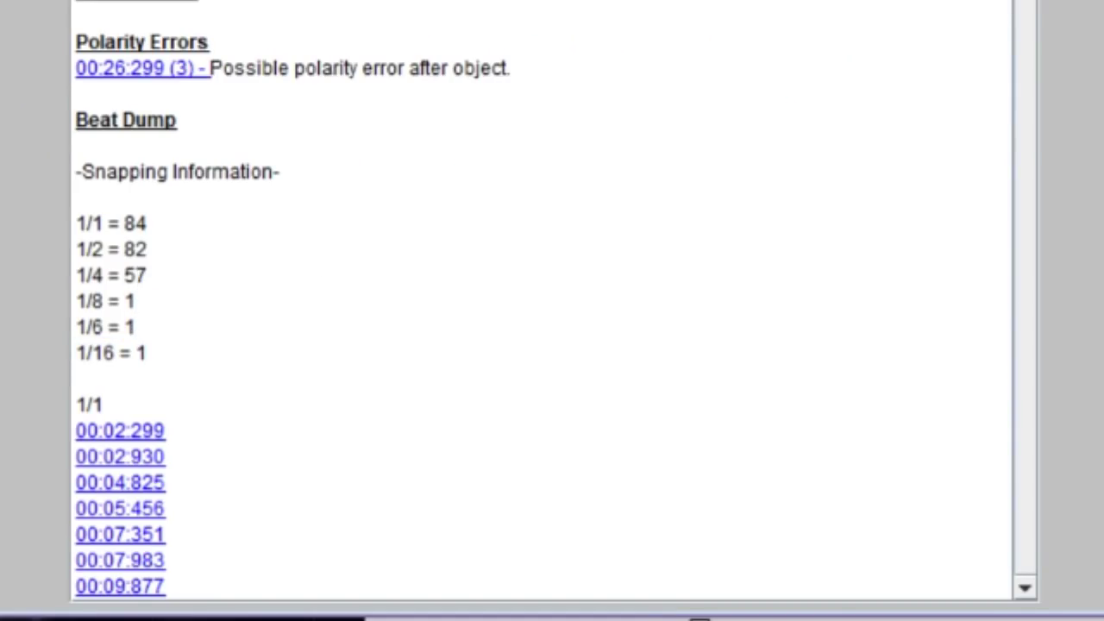
left_click_drag(1000, 9, 1001, 531)
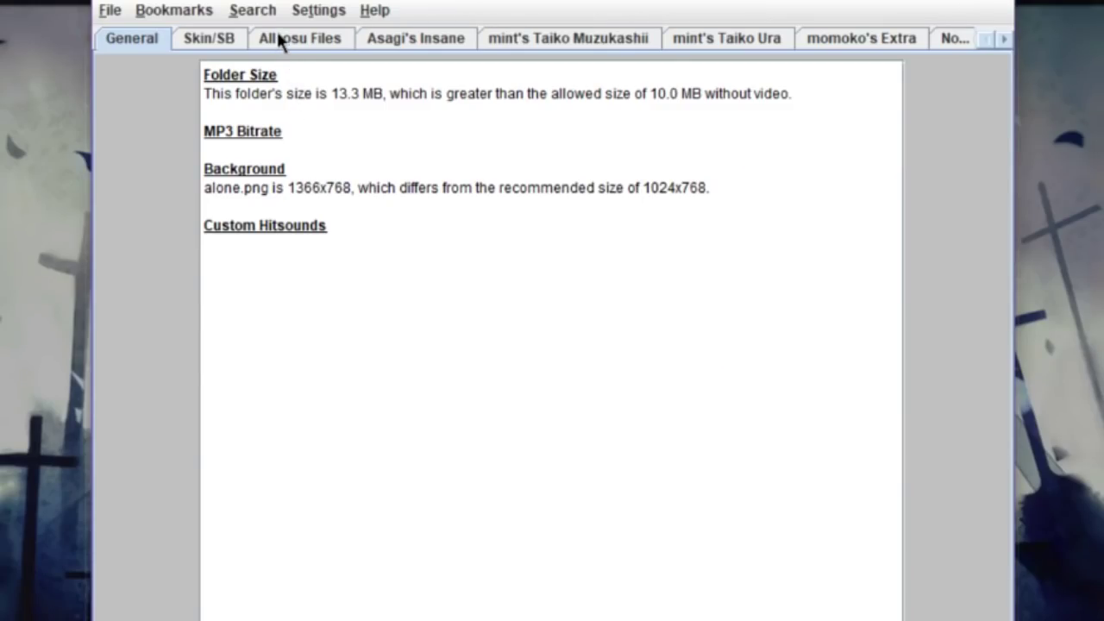
Step: Compare the Kiai sections in the All .osu Files report, then view Sharkie's Hard report
left_click(278, 34)
scroll(399, 299, "down", 15)
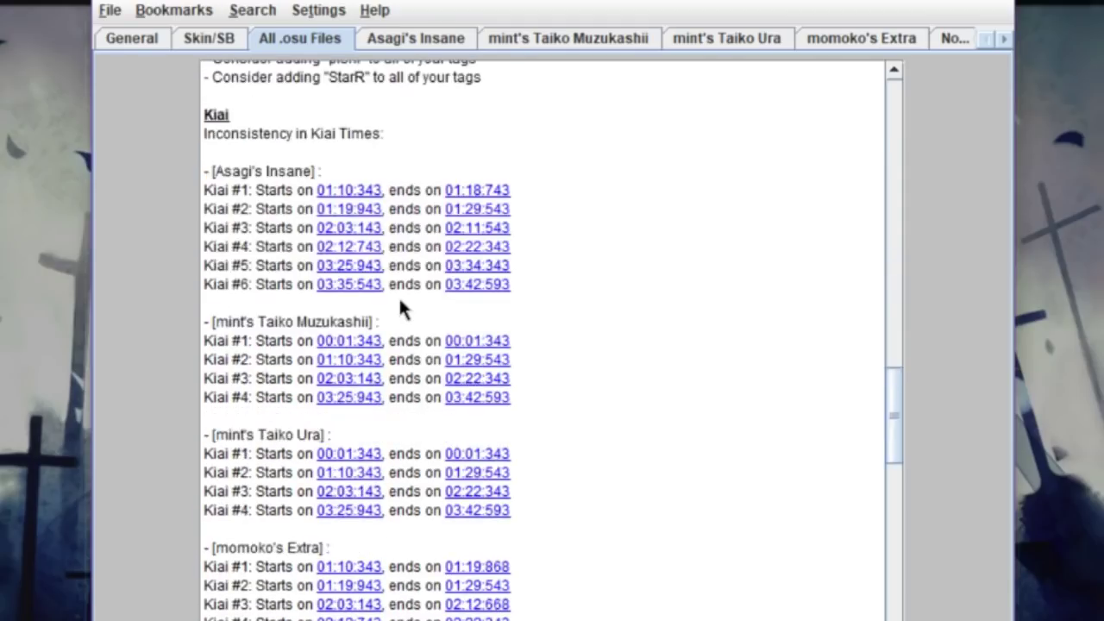
scroll(400, 299, "down", 15)
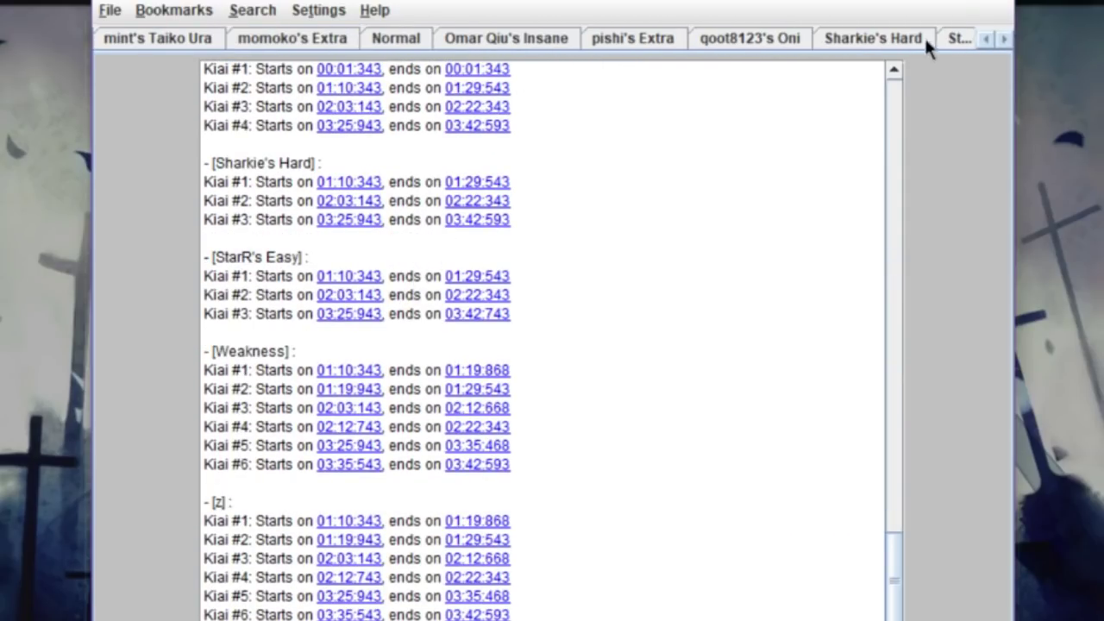
left_click(903, 47)
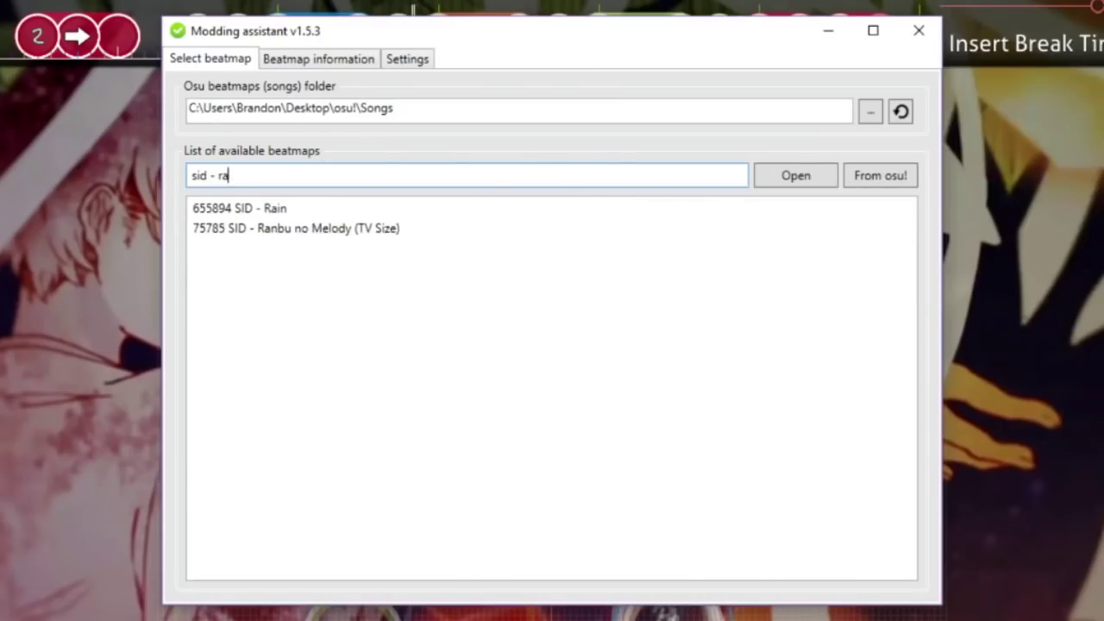
Step: Load the 655894 SID - Rain beatmap and view its Speed and Aim strain graphs
left_click(682, 210)
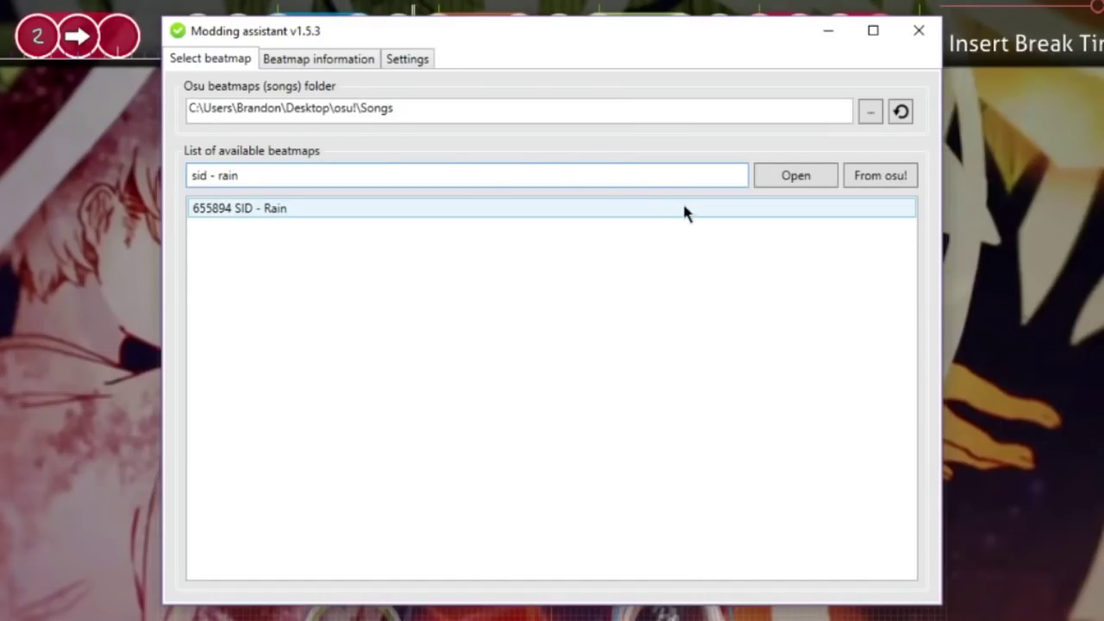
left_click(794, 176)
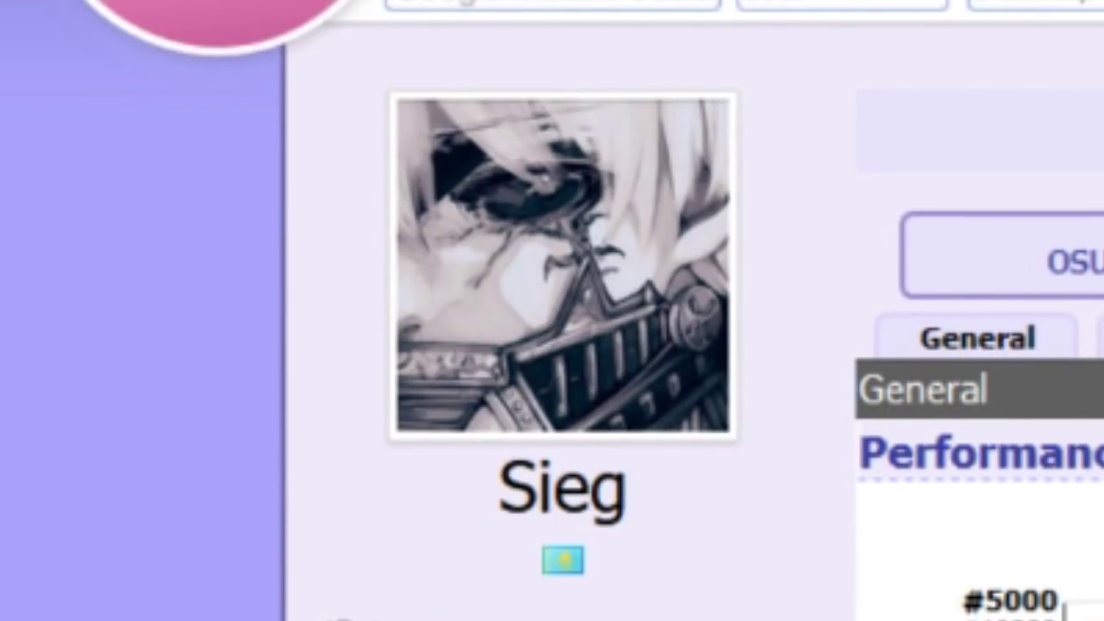
left_click(533, 119)
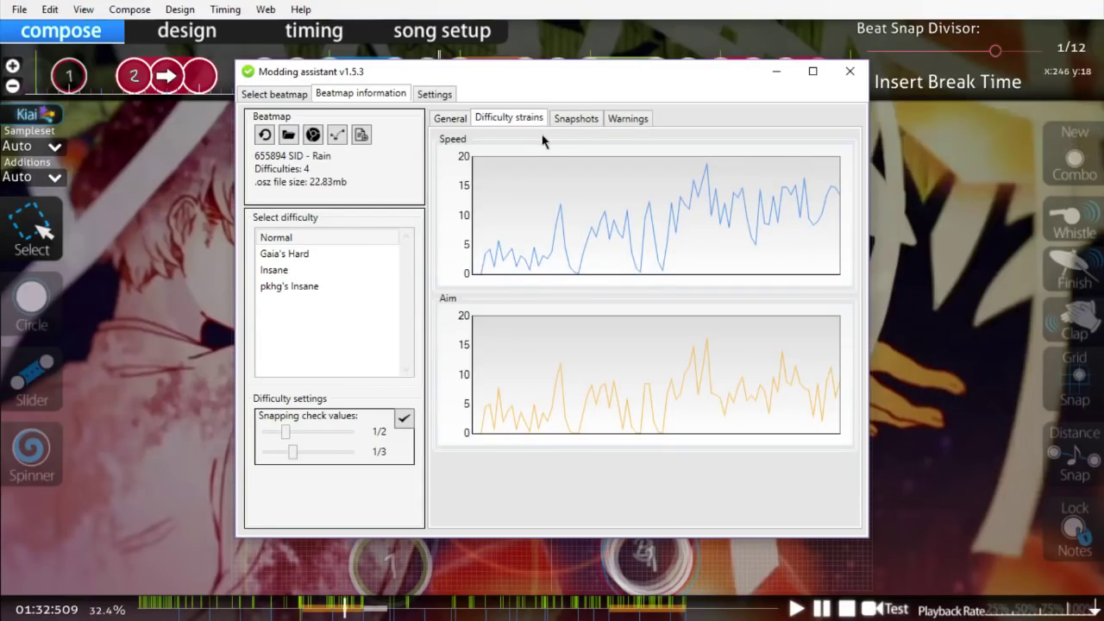
Step: Read the spinner recovery-time warning at 00:40:193 and its explanation in the warnings list
left_click(614, 122)
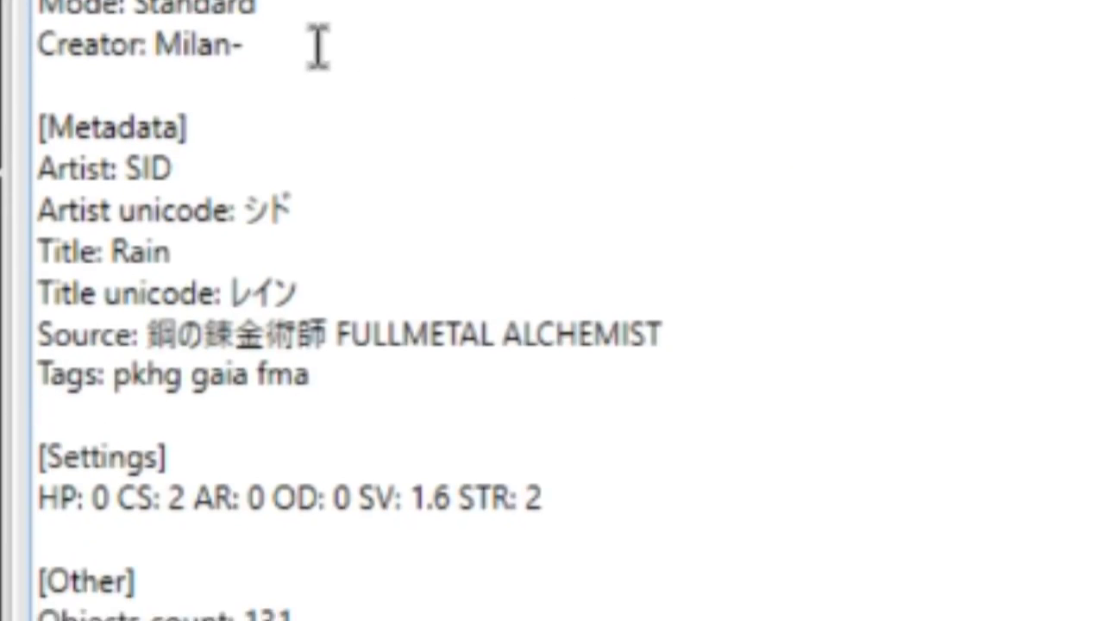
scroll(320, 197, "down", 4)
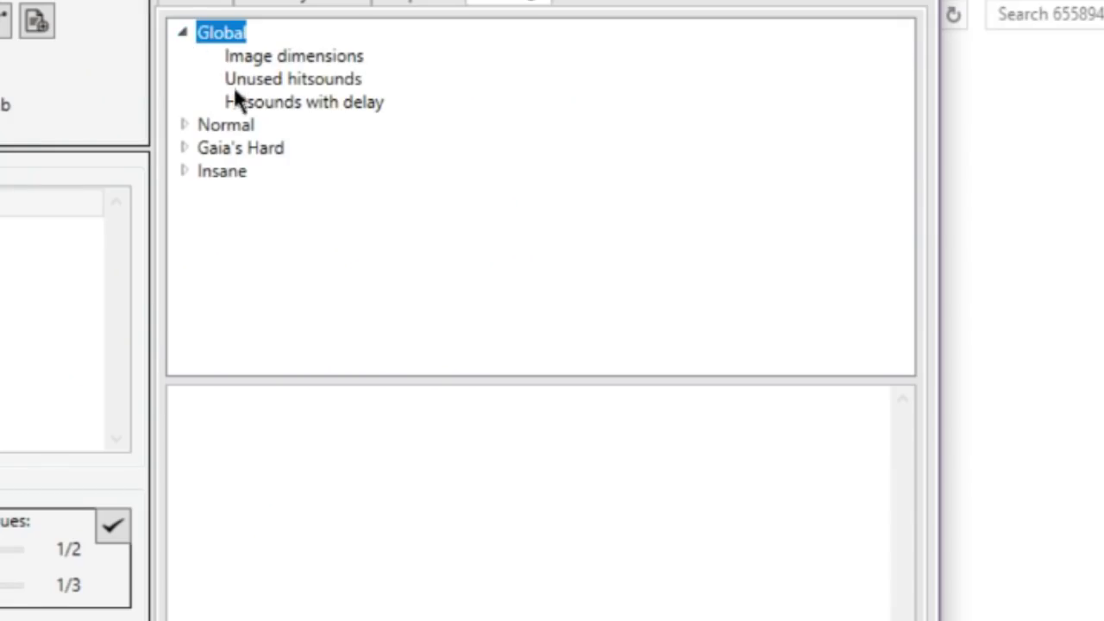
left_click(252, 104)
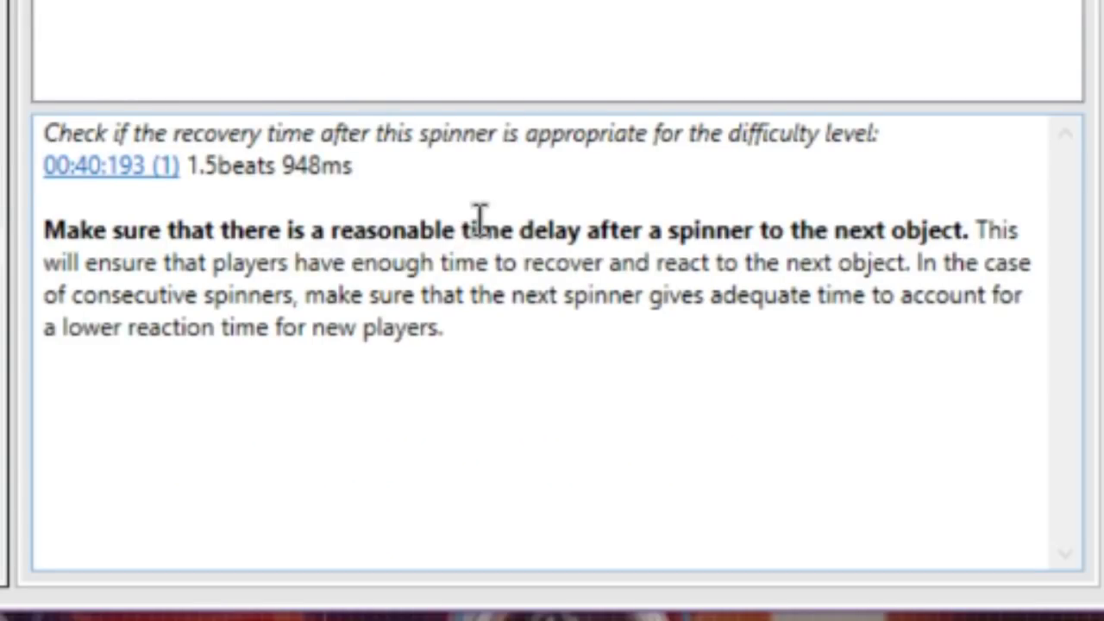
left_click_drag(511, 193, 567, 338)
left_click(570, 337)
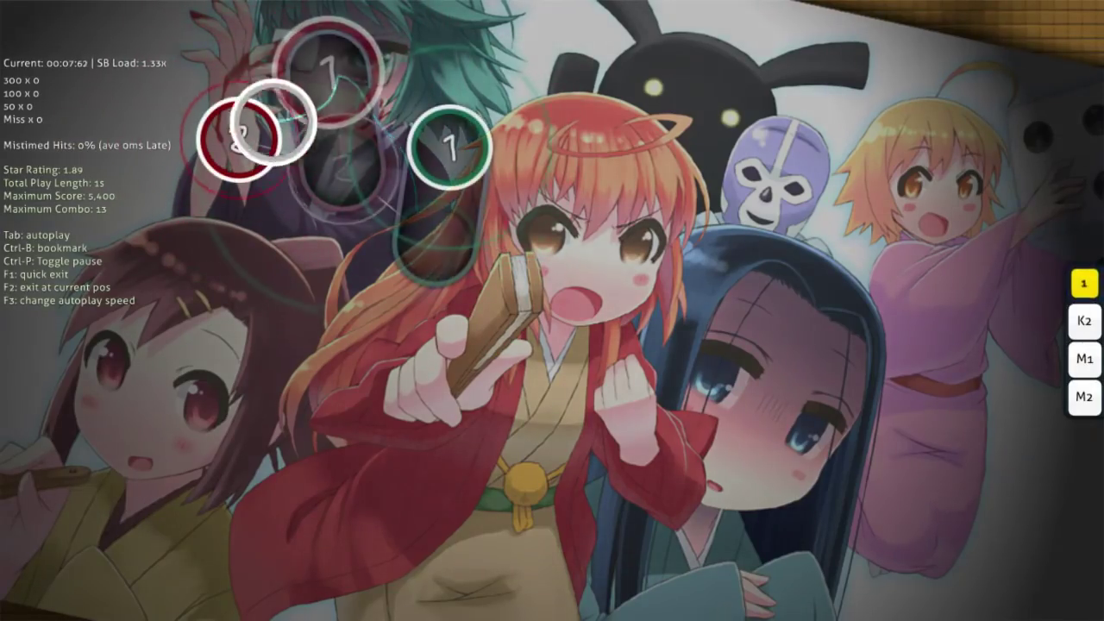
Step: Exit the autoplay test and toggle Circle and Select tools, selecting the slider near 00:09
key("F2")
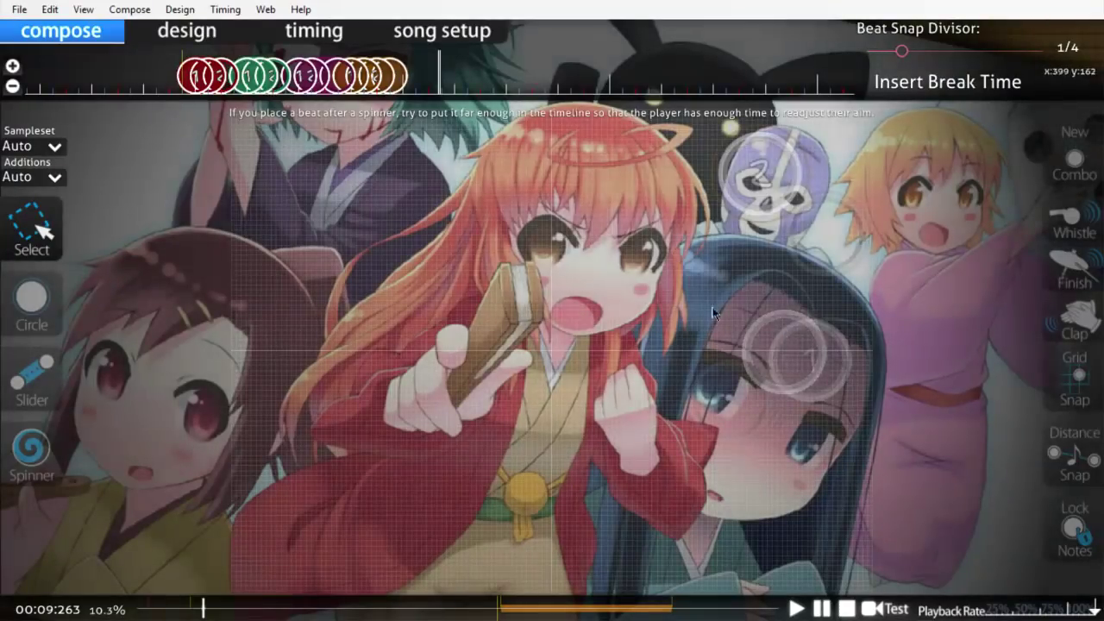
scroll(776, 396, "up", 5)
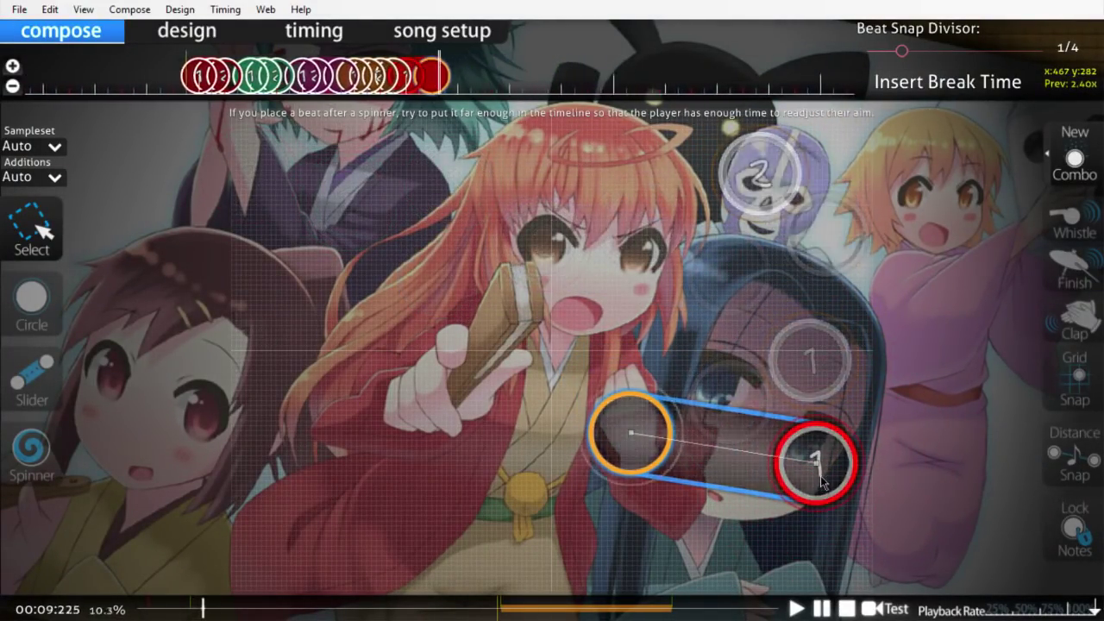
key("2")
key("1")
left_click(664, 466)
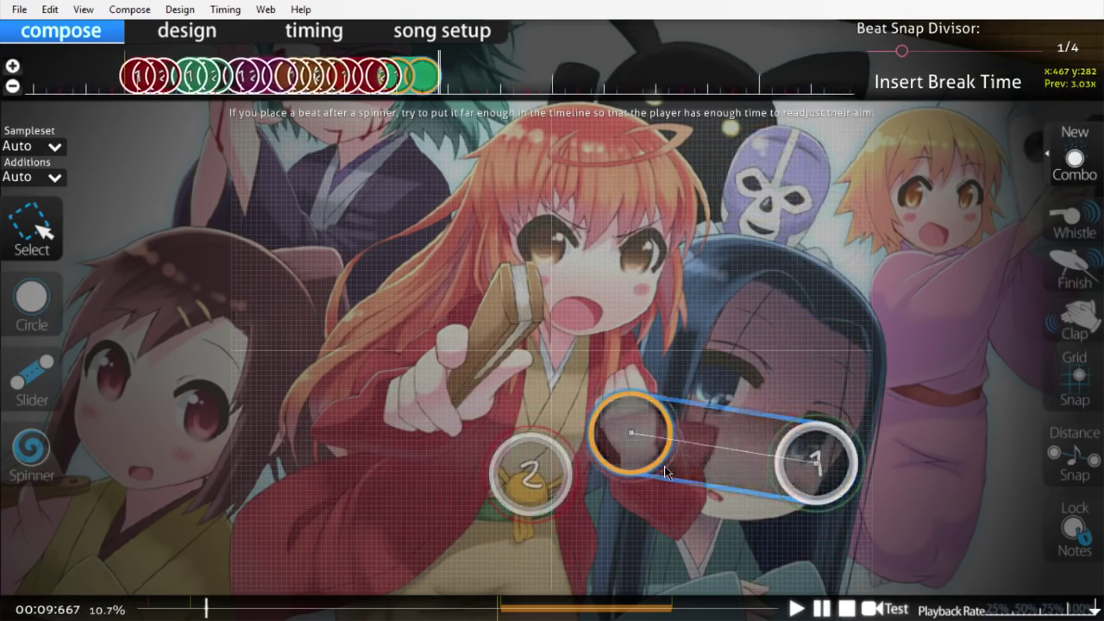
scroll(512, 434, "up", 3)
scroll(512, 433, "down", 8)
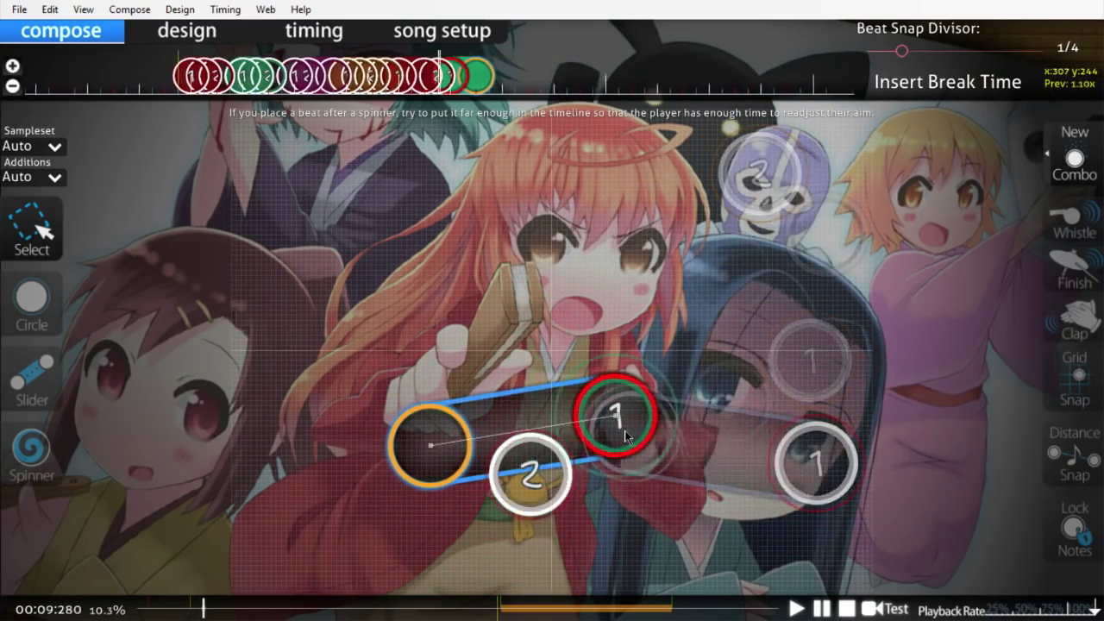
scroll(532, 492, "down", 2)
key("2")
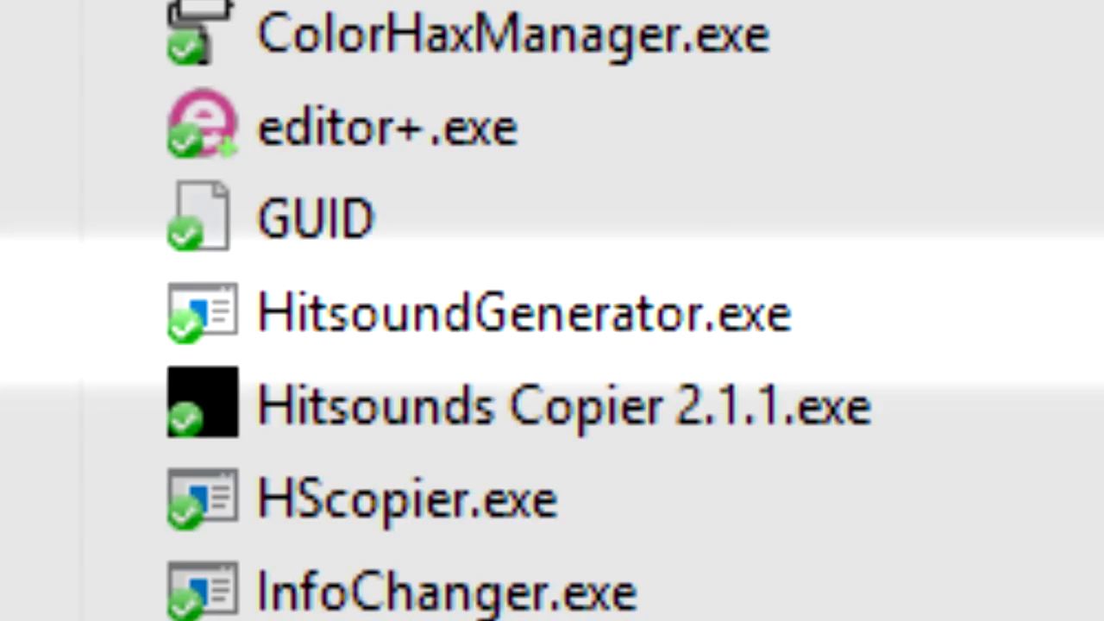
Step: Leave the tools folder and return to the osu! editor's grassy-landscape map
type("W")
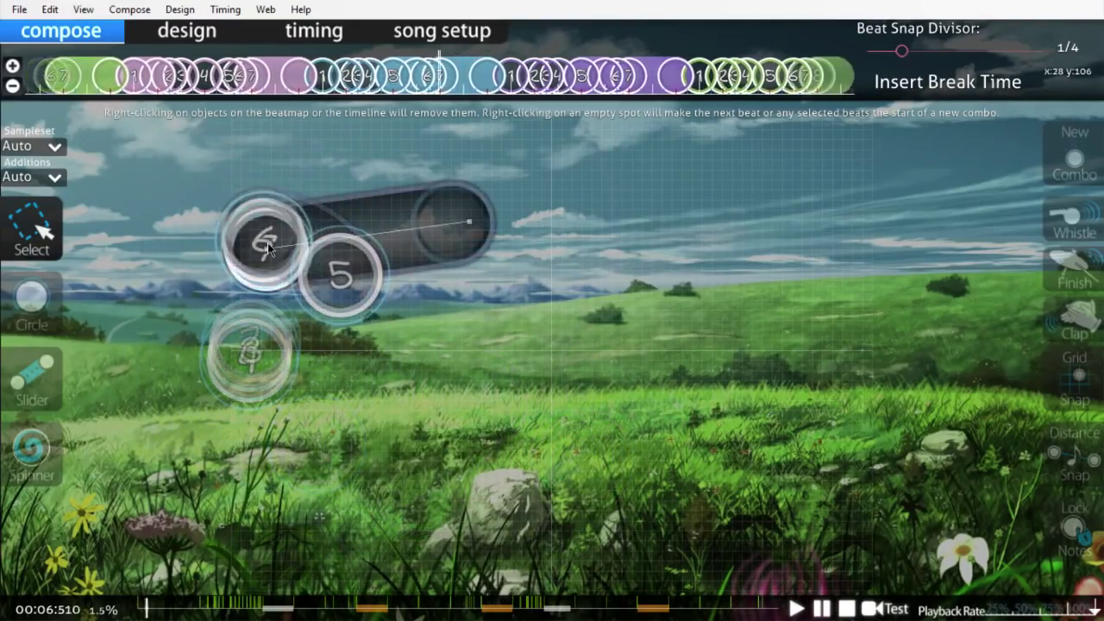
Step: Create a new empty difficulty for the current map via the File menu
left_click(19, 9)
left_click(74, 84)
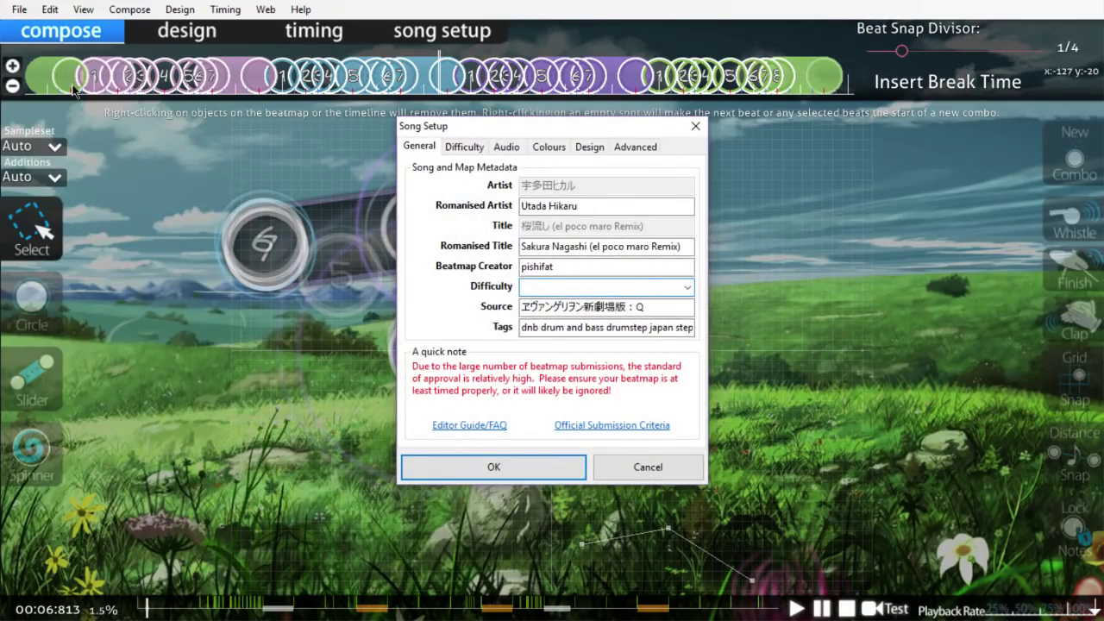
type("hitsounds")
key("Return")
key("Return")
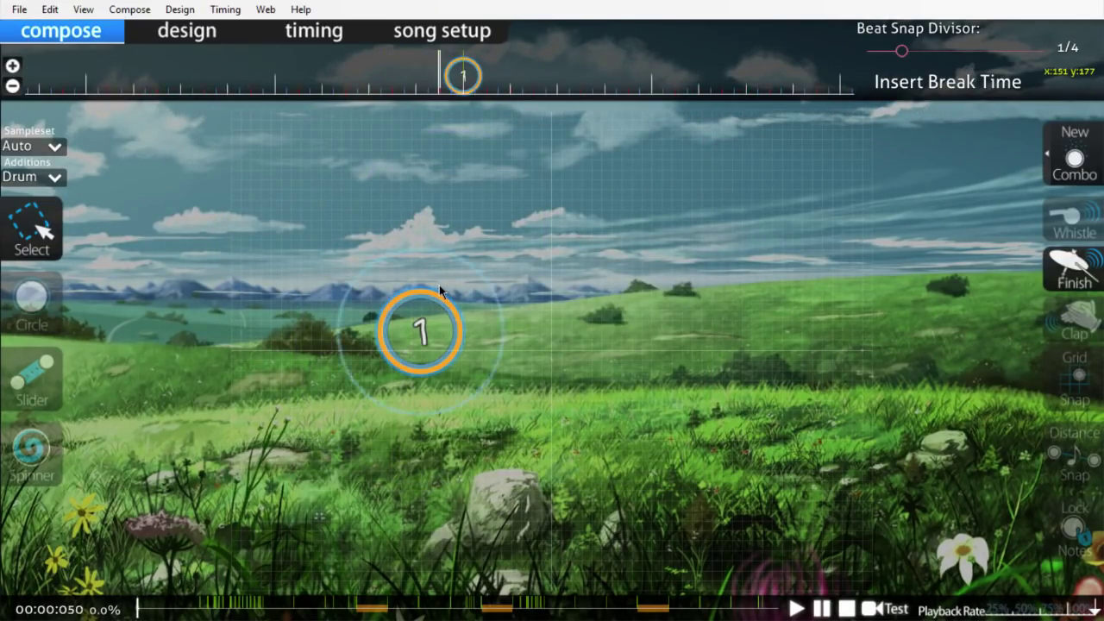
Step: Place a second circle and paste the 1–2 circle pair repeatedly along the timeline
left_click(629, 362)
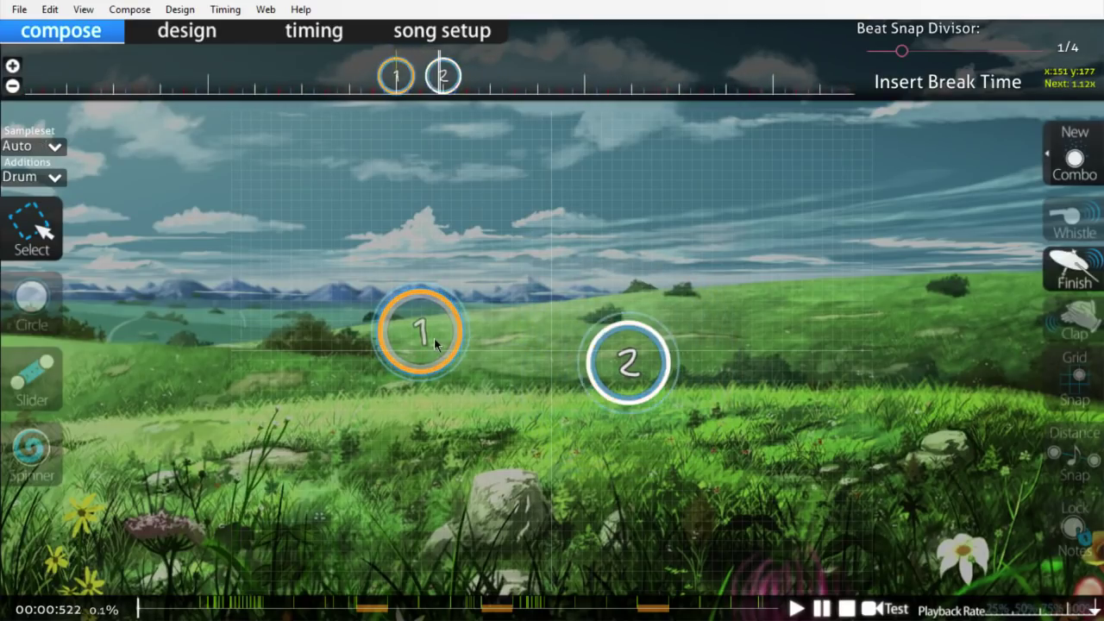
key("ctrl+v")
left_click(475, 242)
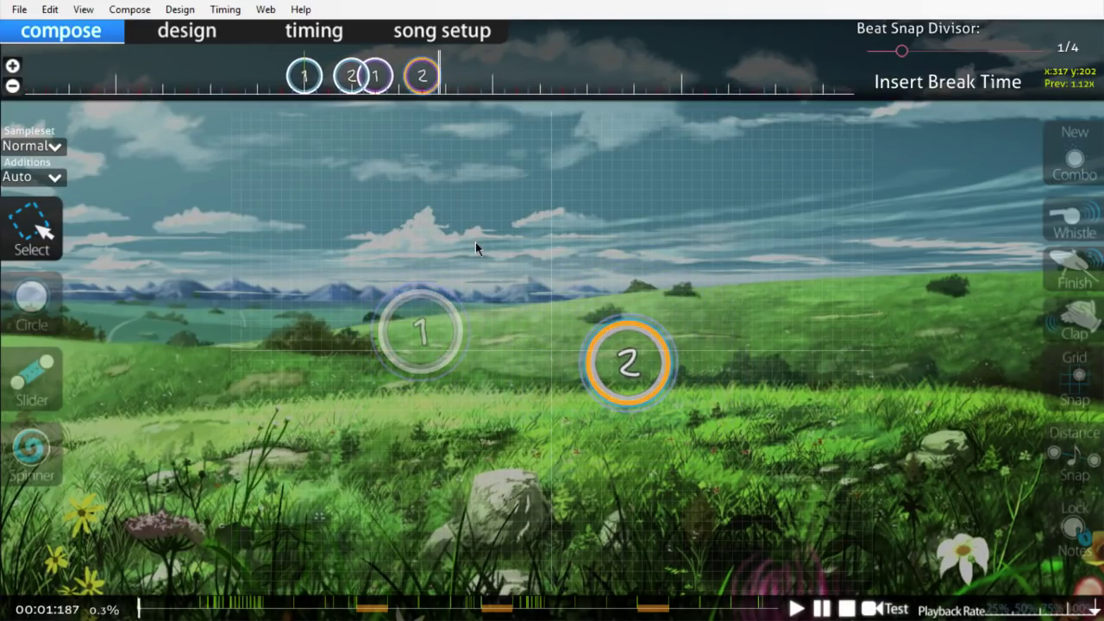
left_click_drag(395, 74, 284, 69)
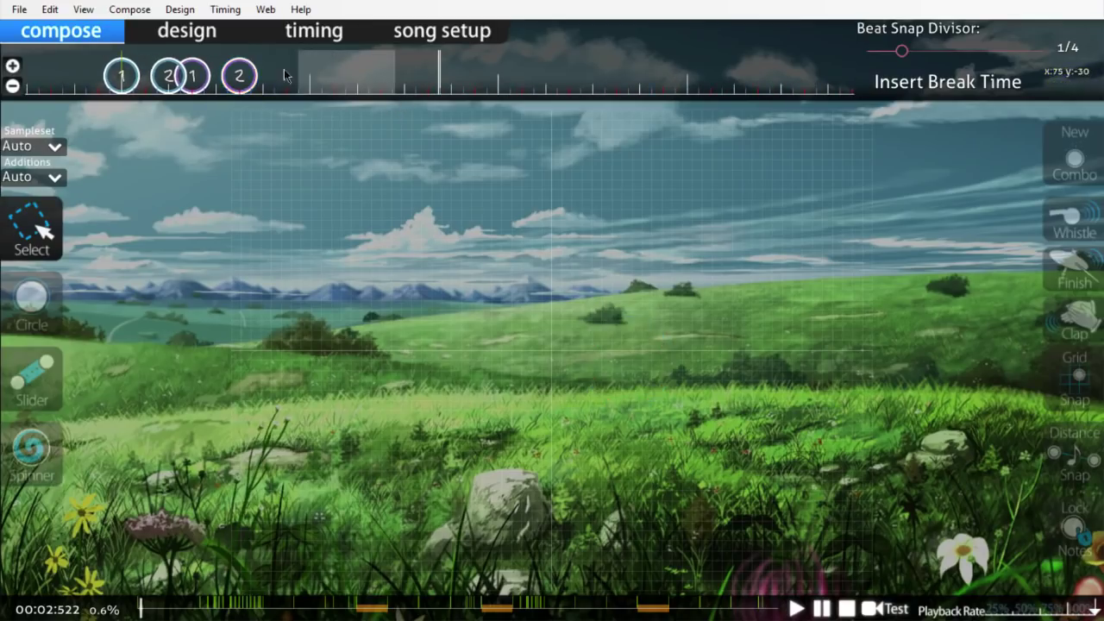
key("ctrl+v")
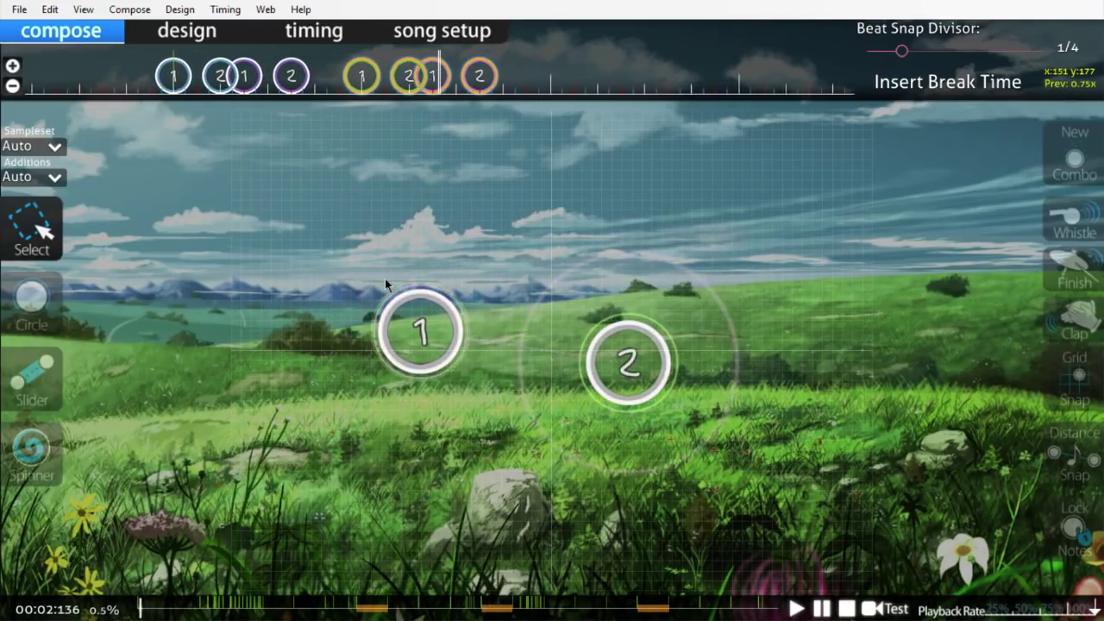
key("ctrl+v")
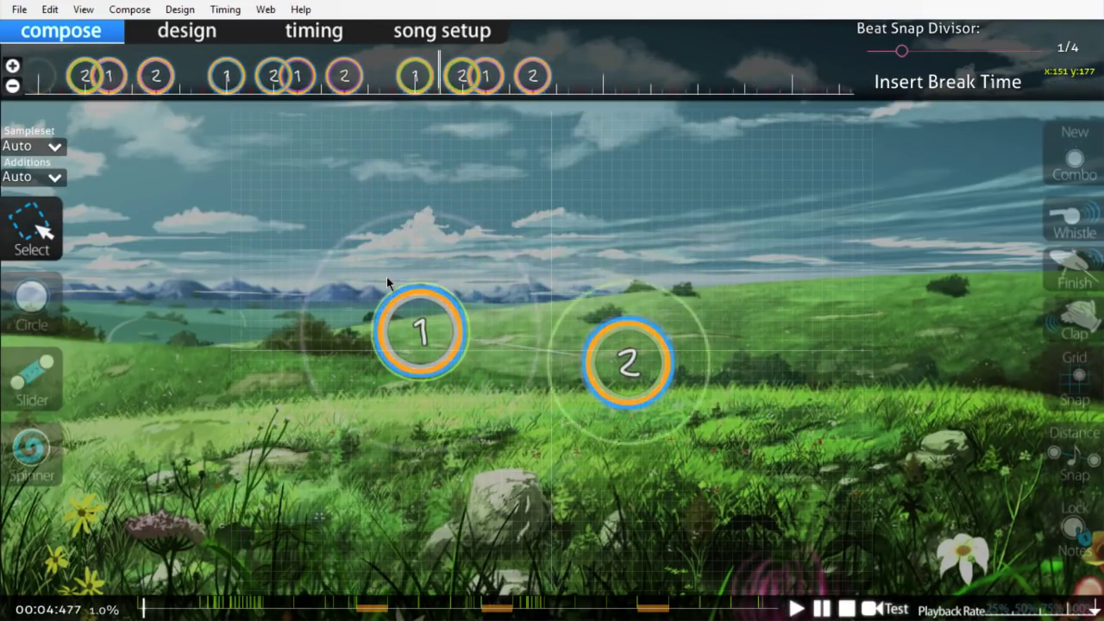
key("ctrl+v")
scroll(386, 277, "down", 4)
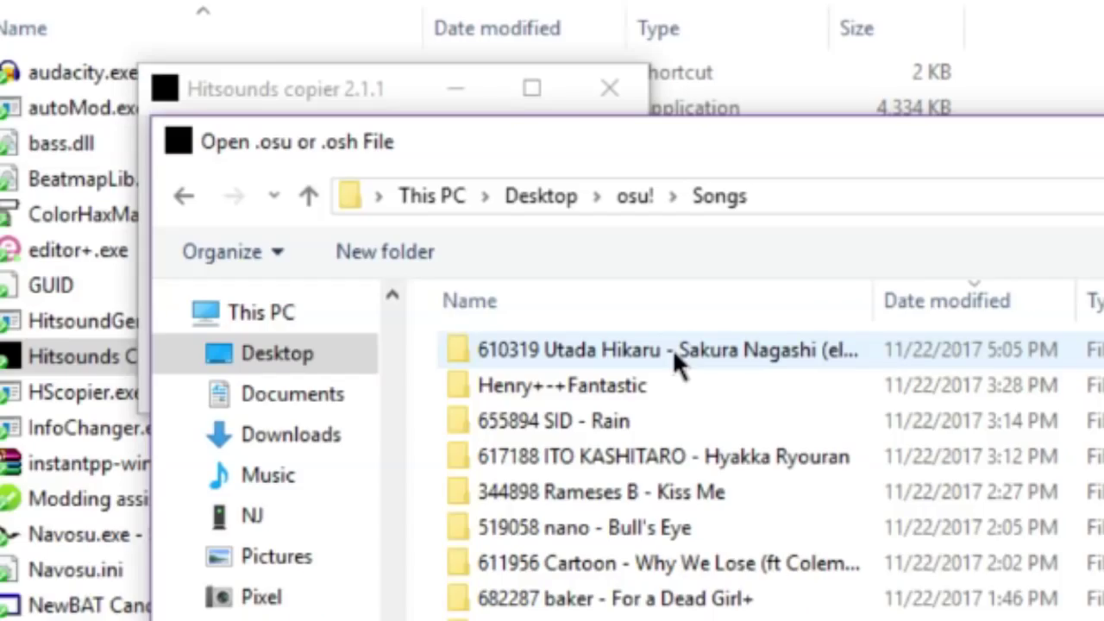
Step: Choose the Sakura Nagashi [hitsounds] .osu as the hitsound source file
double_click(676, 355)
left_click(673, 380)
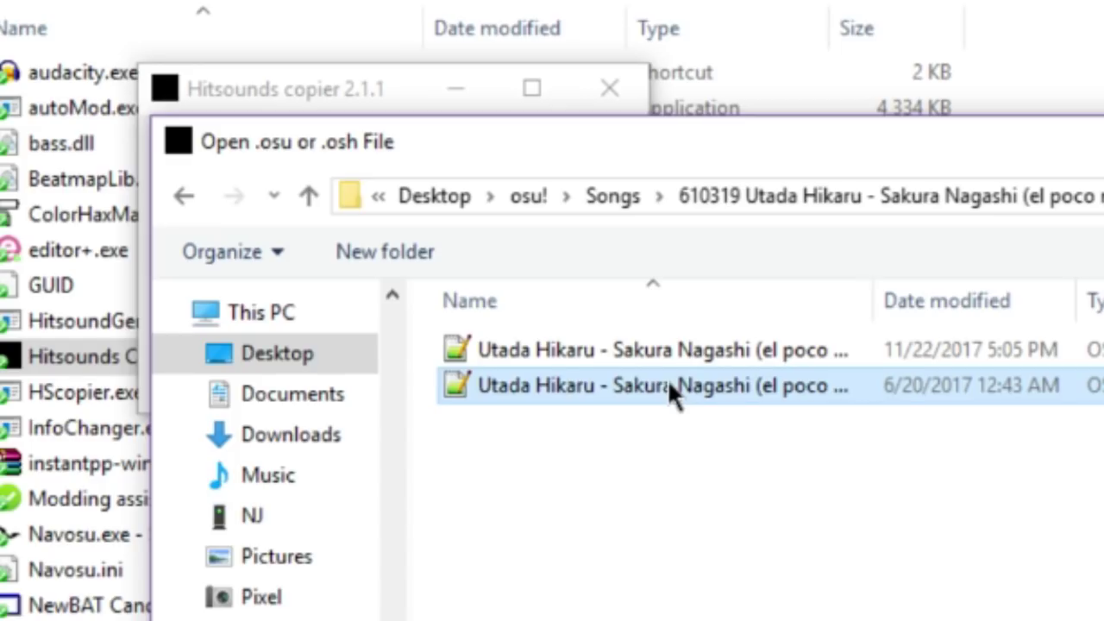
left_click(681, 362)
double_click(681, 359)
Step: Set the [Insane] .osu as the target and copy the hitsounds into it
left_click(545, 268)
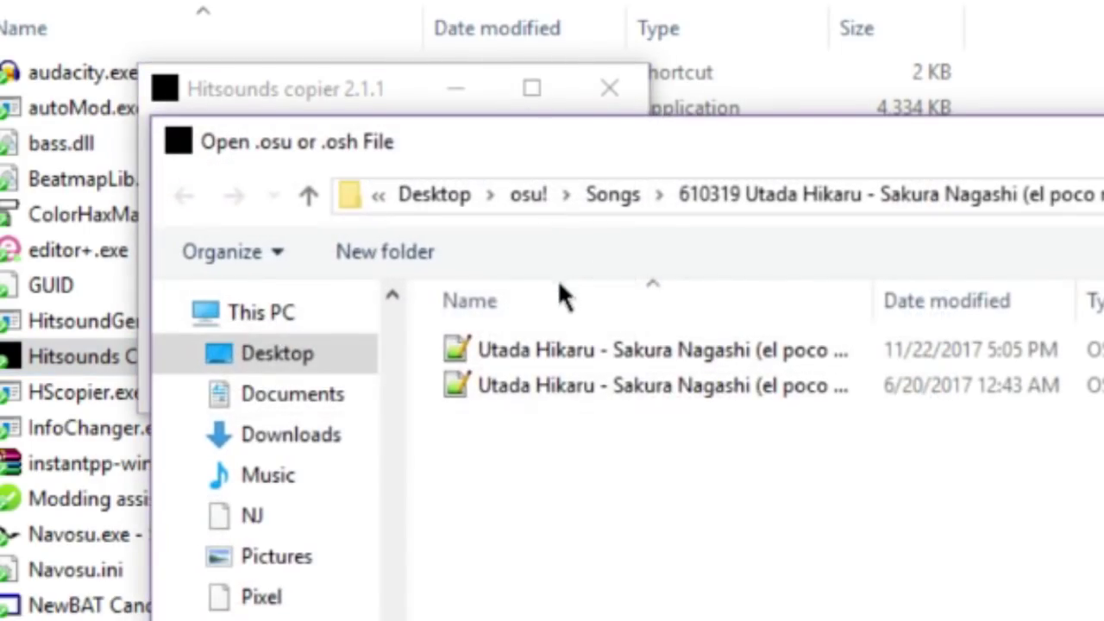
left_click(609, 381)
double_click(609, 380)
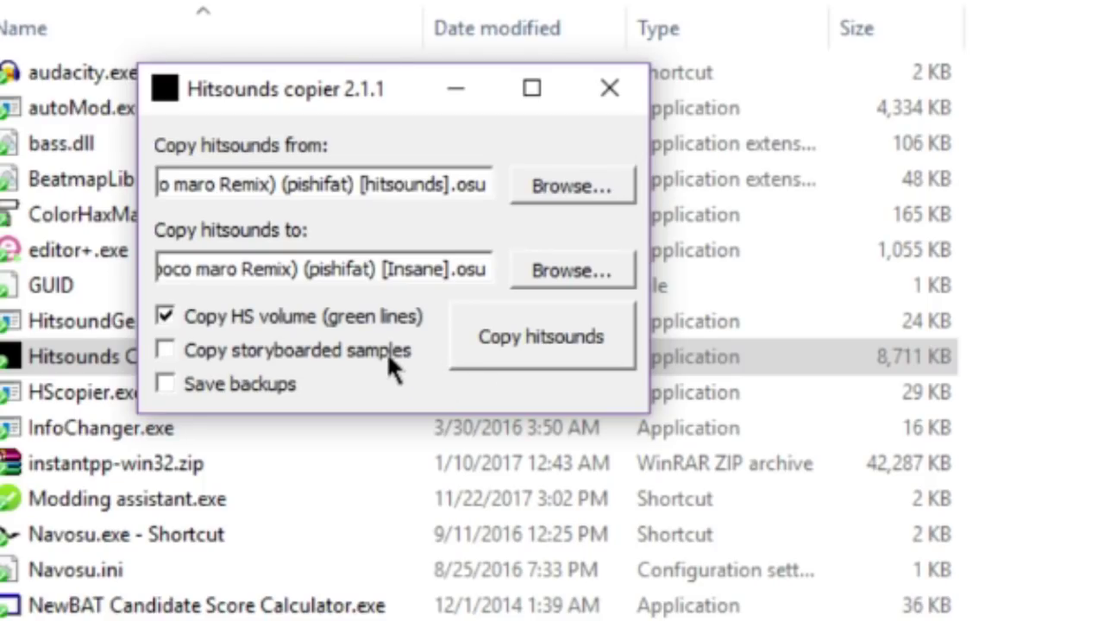
left_click(606, 345)
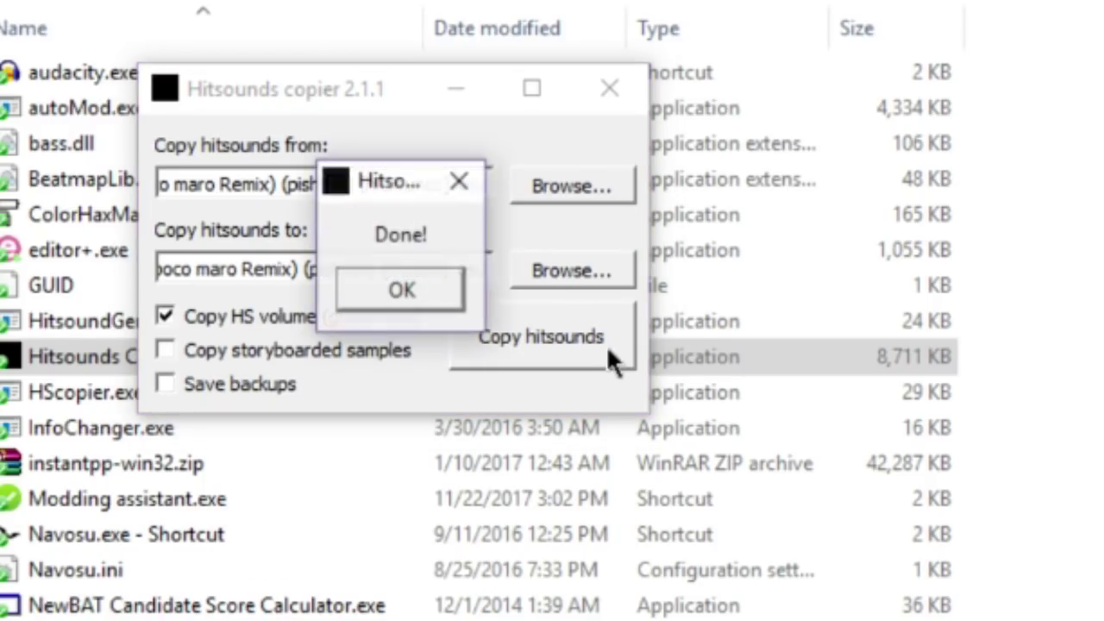
left_click(423, 286)
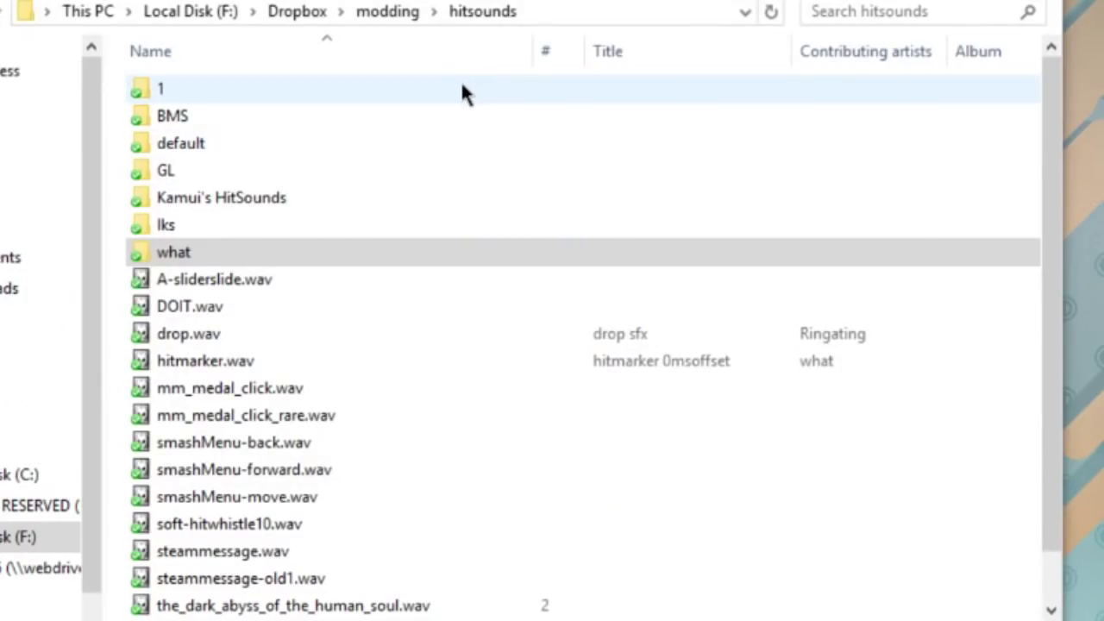
Step: Peek into the 1, BMS, default, GL, Kamui's HitSounds, lks and what hitsound folders
double_click(453, 91)
key("alt+Left")
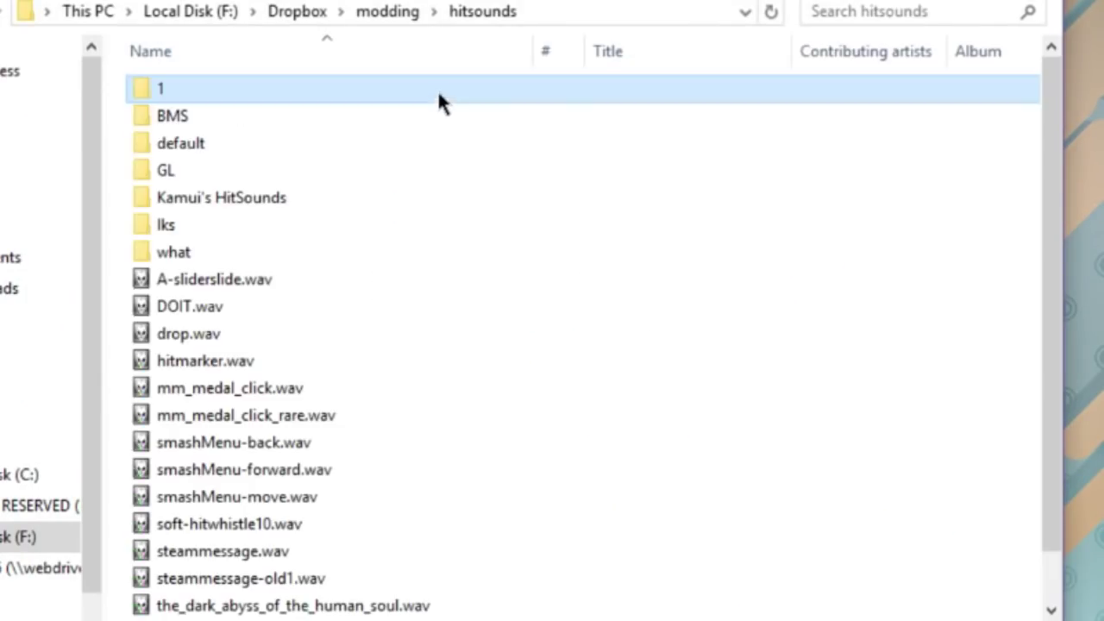
double_click(435, 114)
key("alt+Left")
left_click(436, 141)
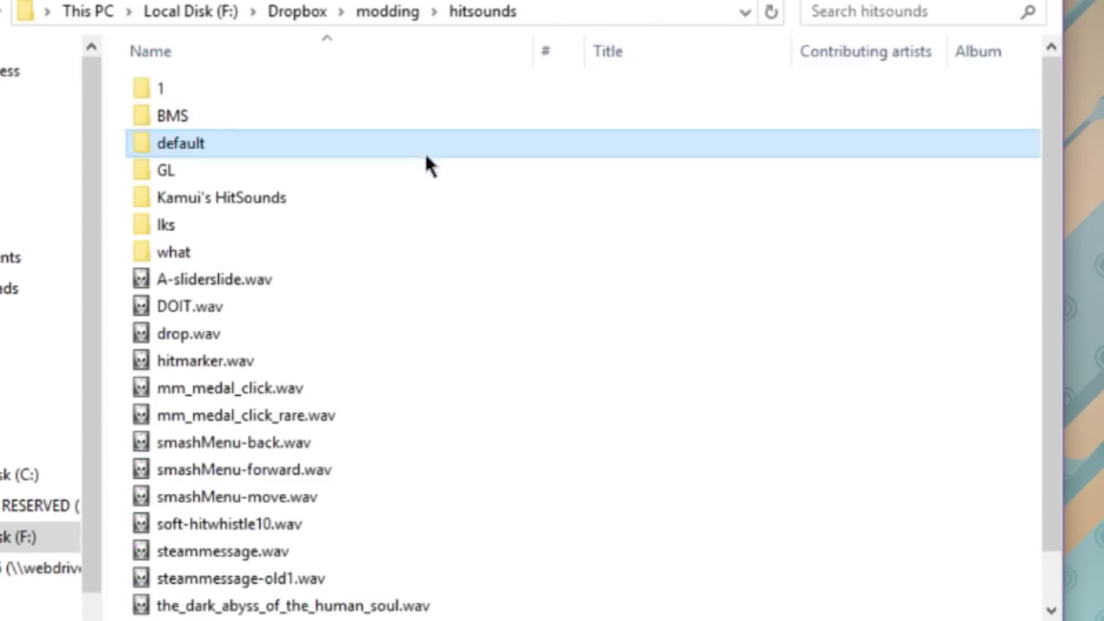
double_click(419, 172)
key("alt+Left")
double_click(412, 197)
key("alt+Left")
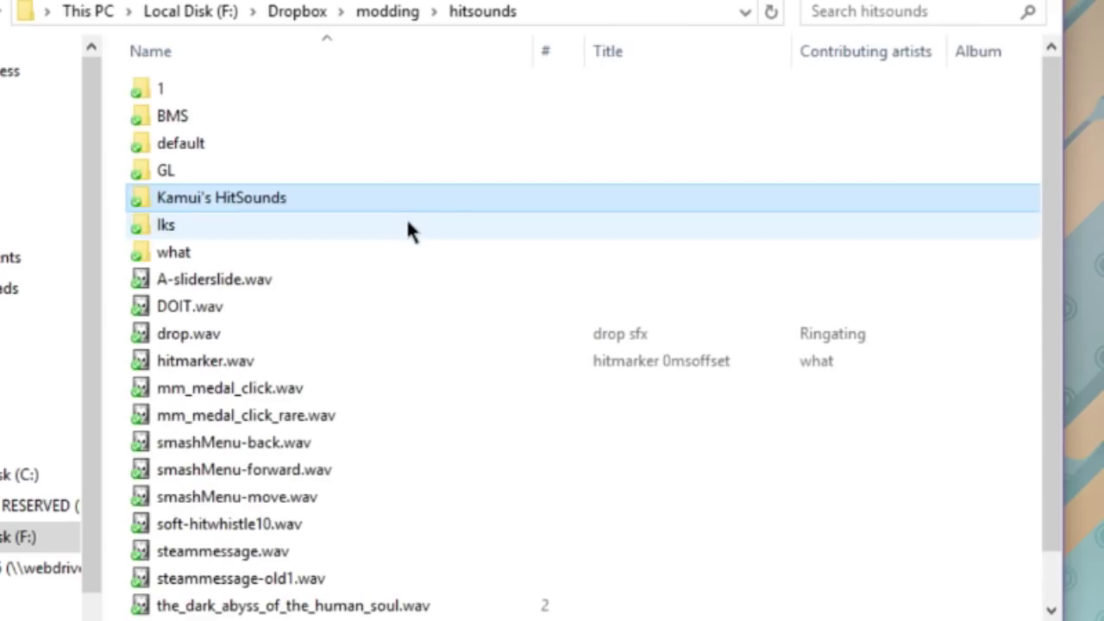
double_click(409, 226)
key("alt+Left")
double_click(396, 252)
key("alt+Left")
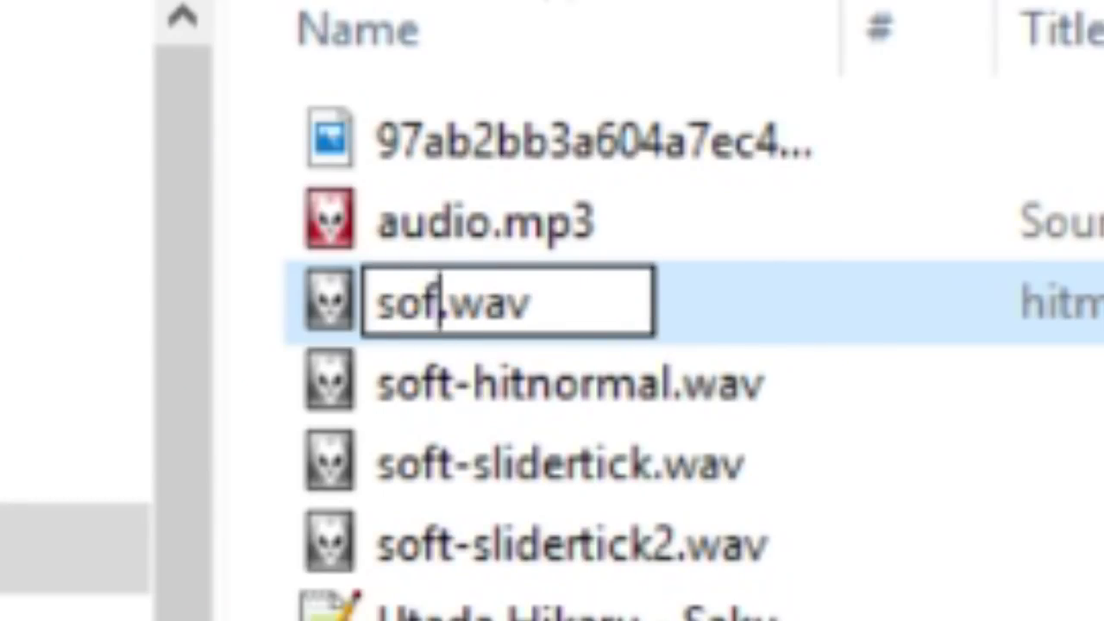
Step: Rename a file to soft-hitclap.wav and recheck the what folder's sounds
type("t-hitcl")
type("ap")
key("Return")
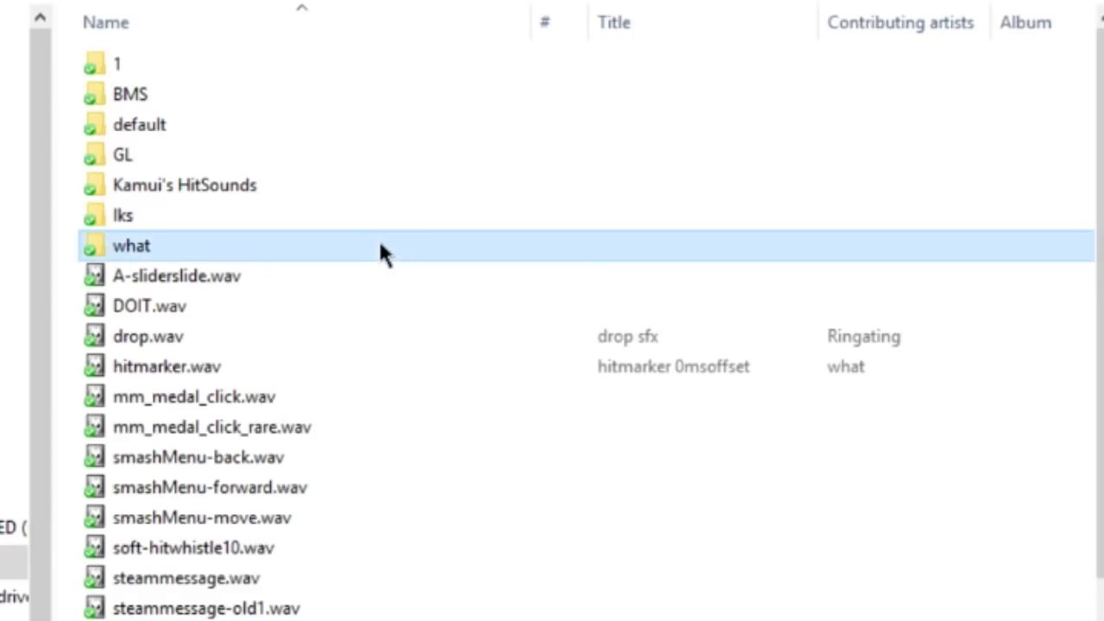
double_click(378, 244)
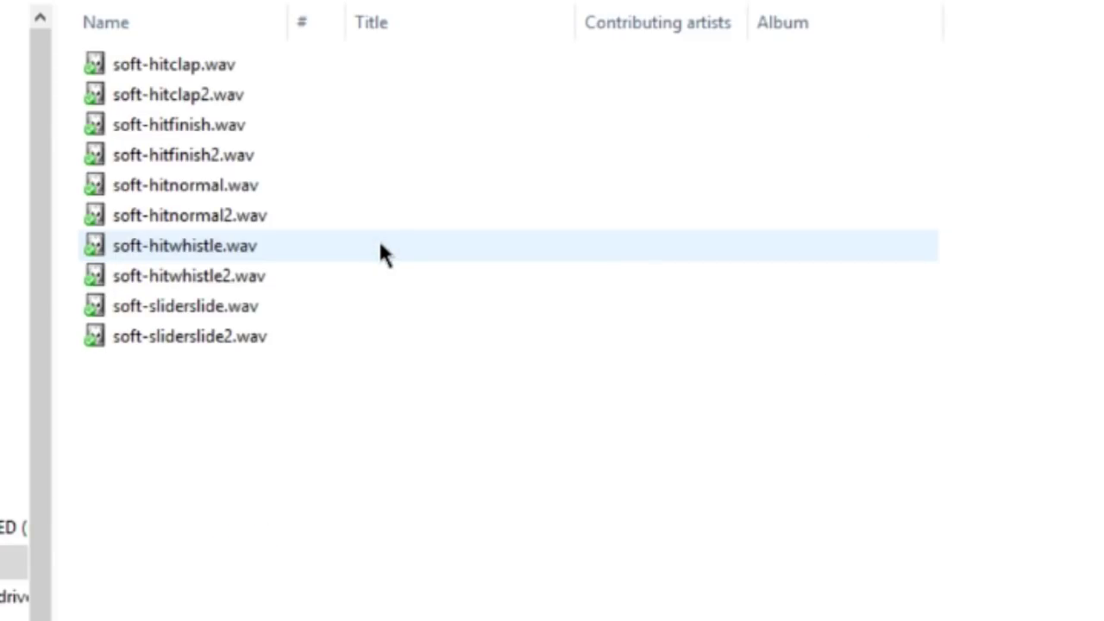
key("alt+Left")
scroll(376, 245, "down", 1)
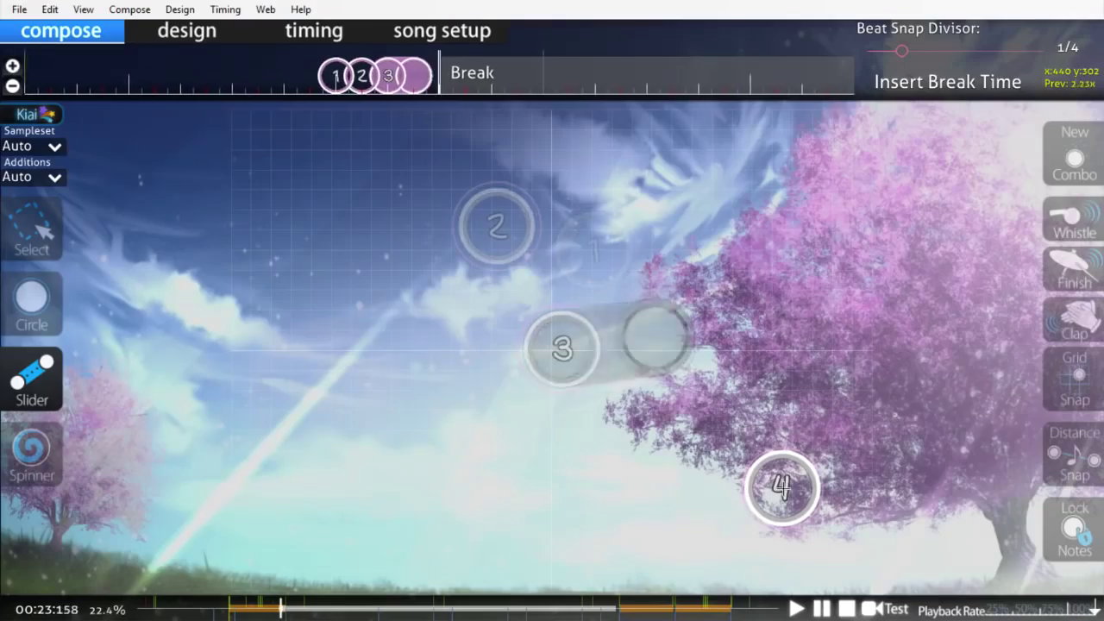
Step: Switch to the Select tool and scroll the timeline to the spot after circle 6
key("1")
scroll(682, 508, "up", 5)
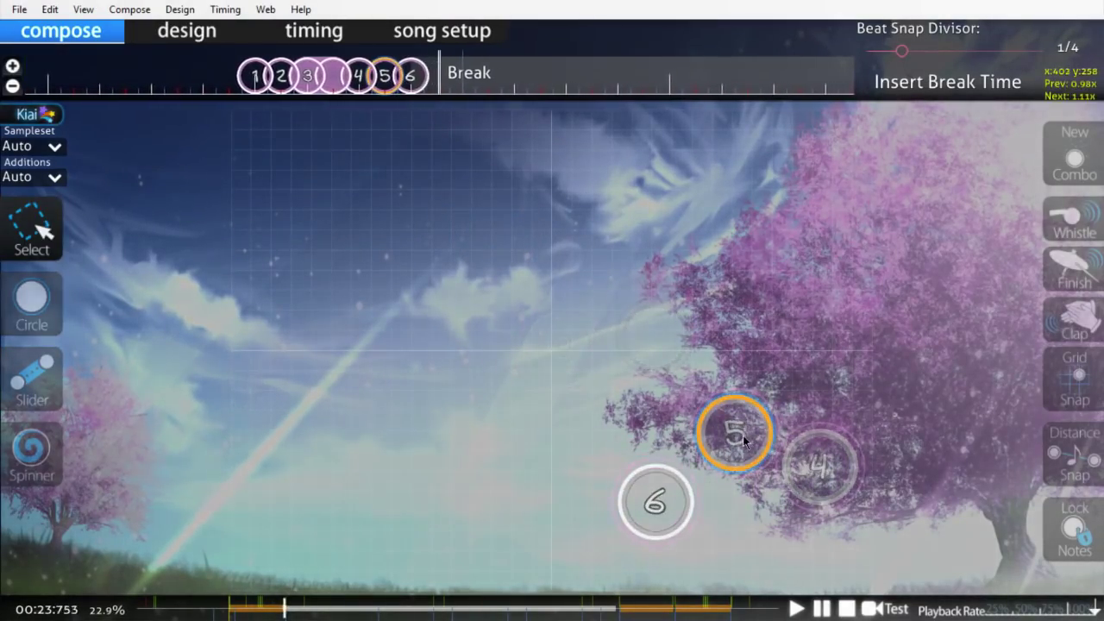
scroll(776, 487, "down", 6)
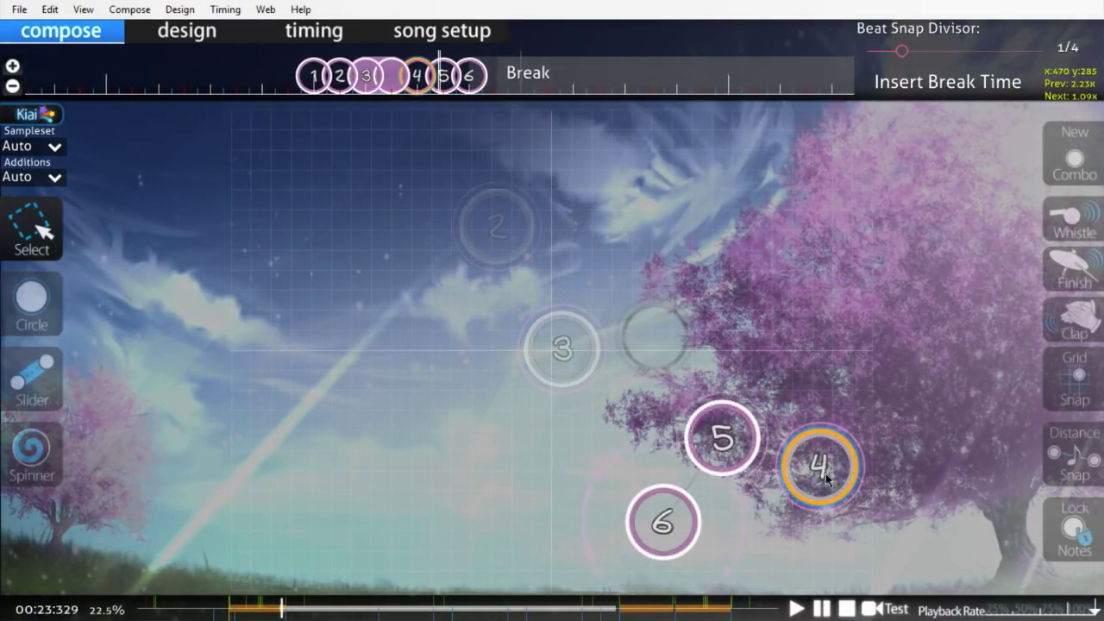
scroll(785, 478, "up", 2)
scroll(791, 470, "down", 1)
scroll(791, 468, "up", 1)
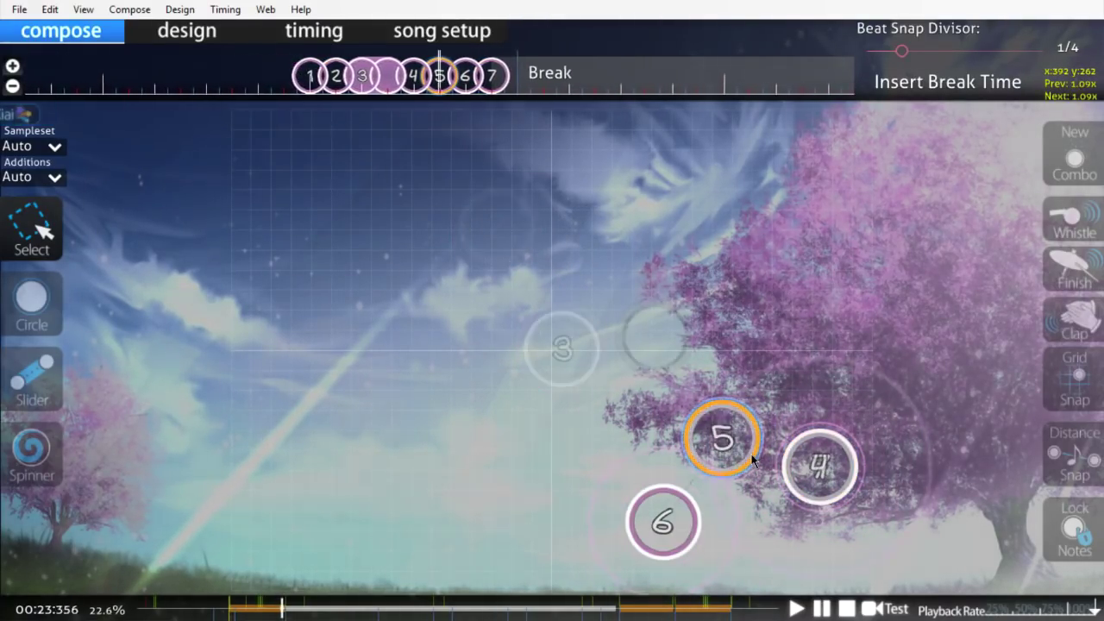
Step: Draw a new slider after circle 6 on the playfield
scroll(801, 382, "down", 1)
key("3")
left_click(802, 377)
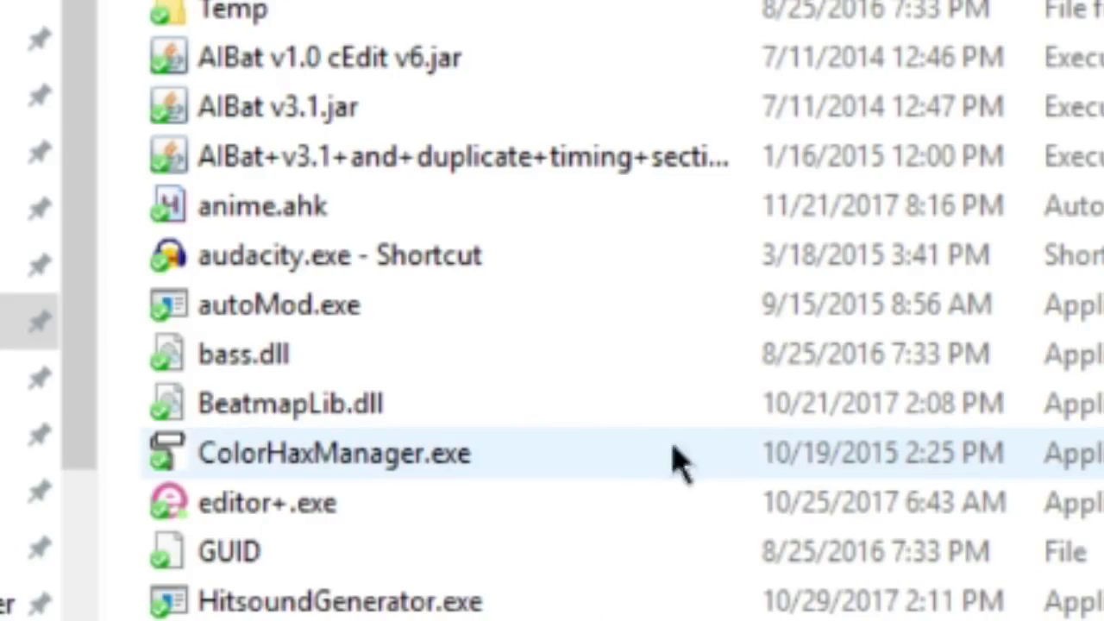
Step: Centre ColorHax Manager, browse for a beatmap, then try a red combo colour and undo it
mouse_move(146, 0)
left_mouse_down()
mouse_move(739, 30)
mouse_move(657, 64)
left_mouse_up()
left_click(927, 158)
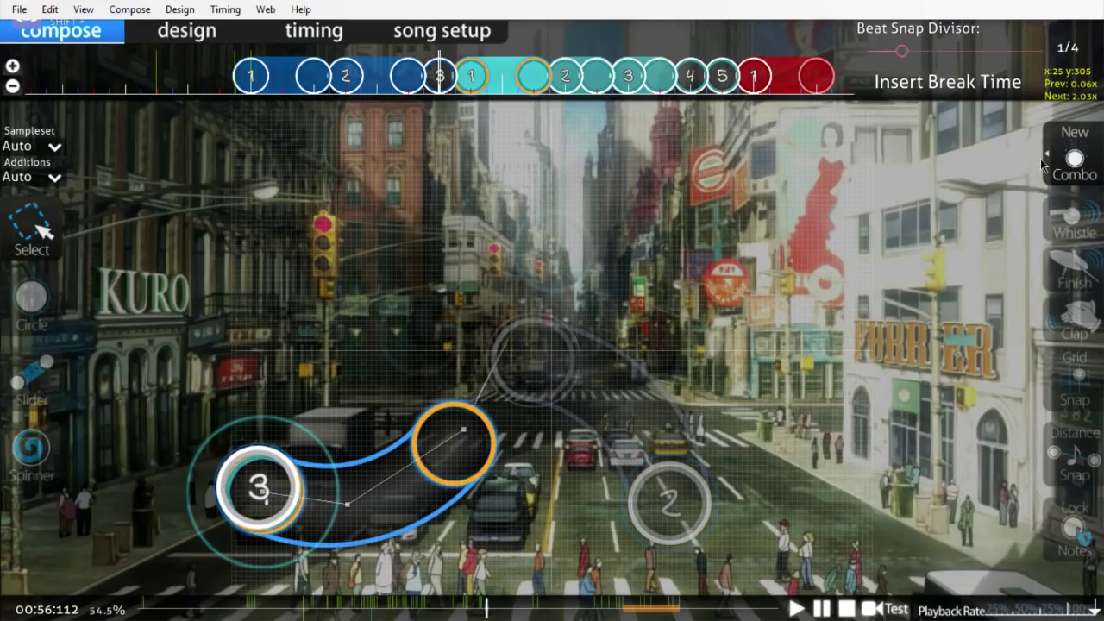
left_click(1030, 158)
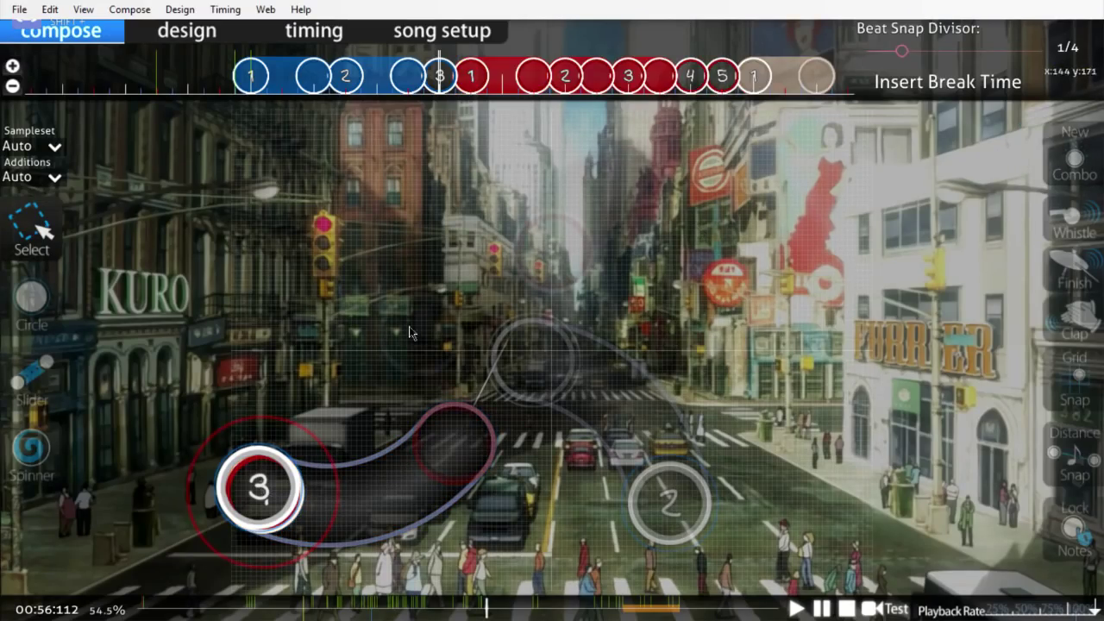
key("ctrl+z")
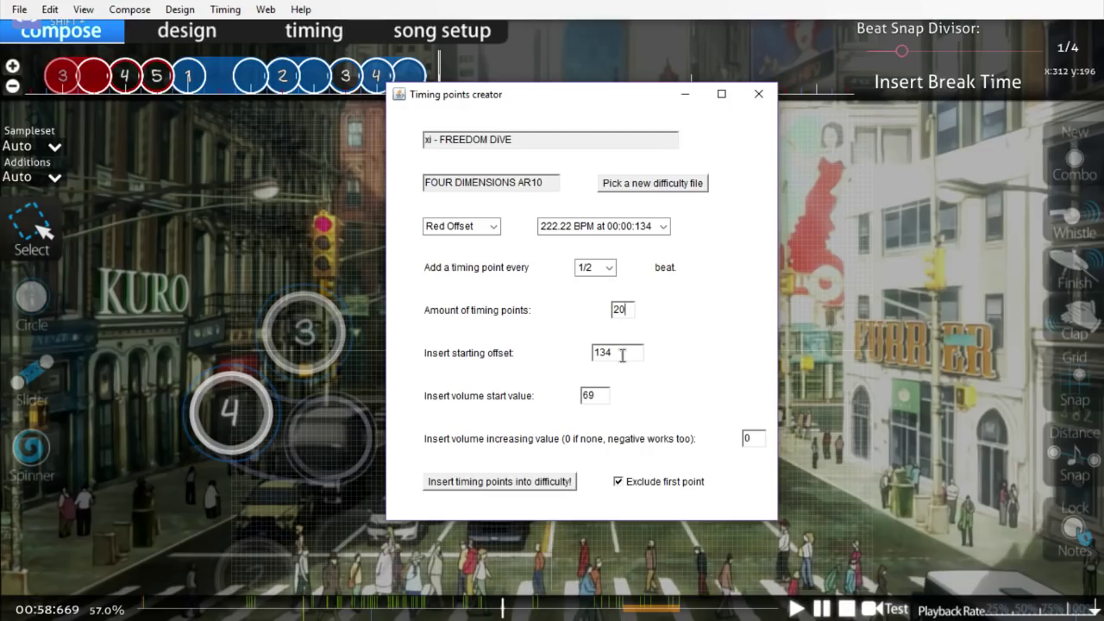
Step: Replace the volume increasing value in Timing points creator with 88
double_click(743, 440)
type("88")
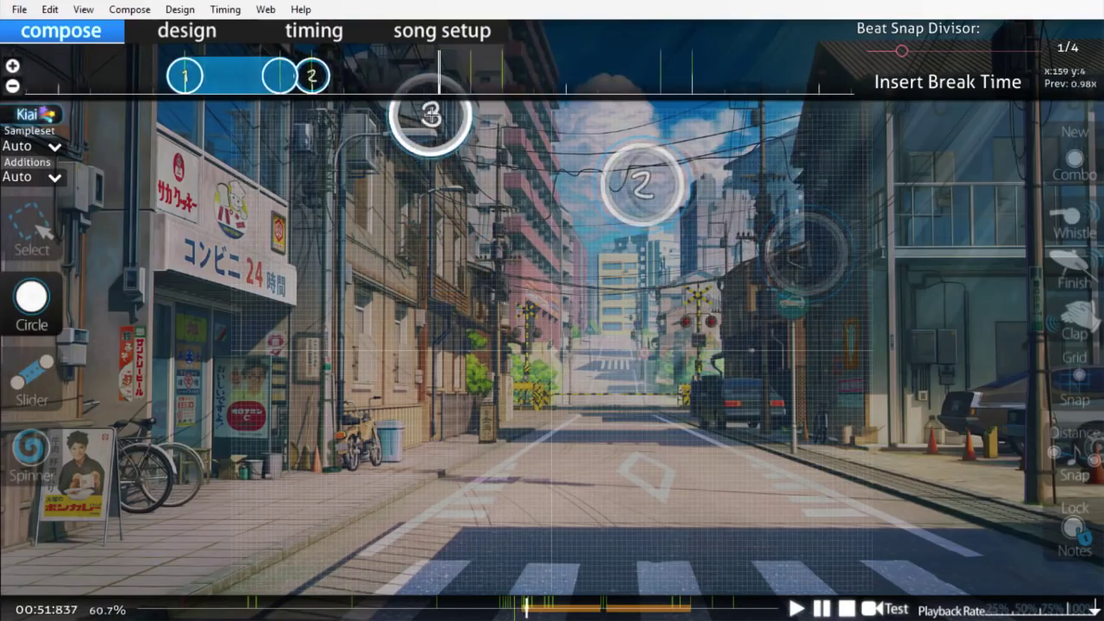
Step: Stop playback, paste a slider and circle at the playhead, and start a new combo
key("space")
key("1")
key("ctrl+v")
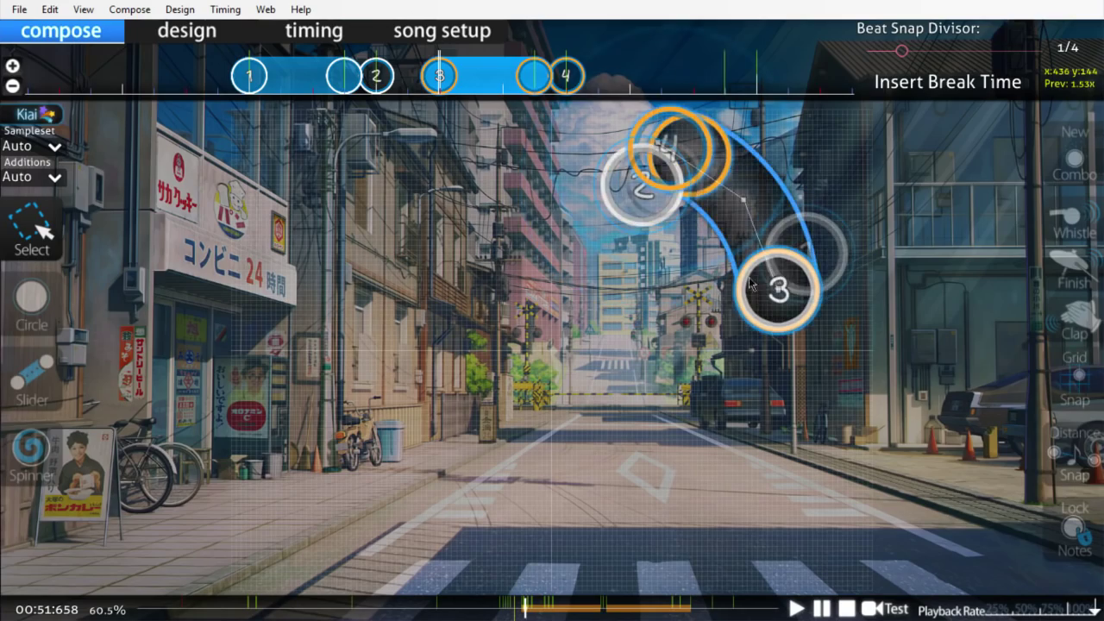
key("space")
key("2")
key("q")
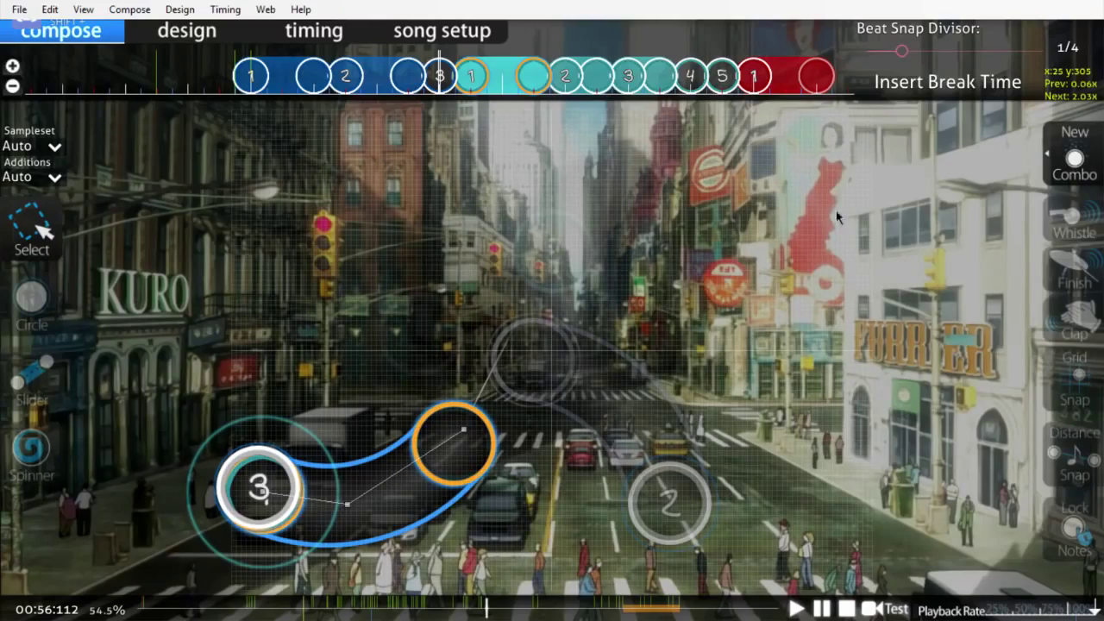
Step: Turn the selected combo red and scale the slider to half size
left_click(1030, 158)
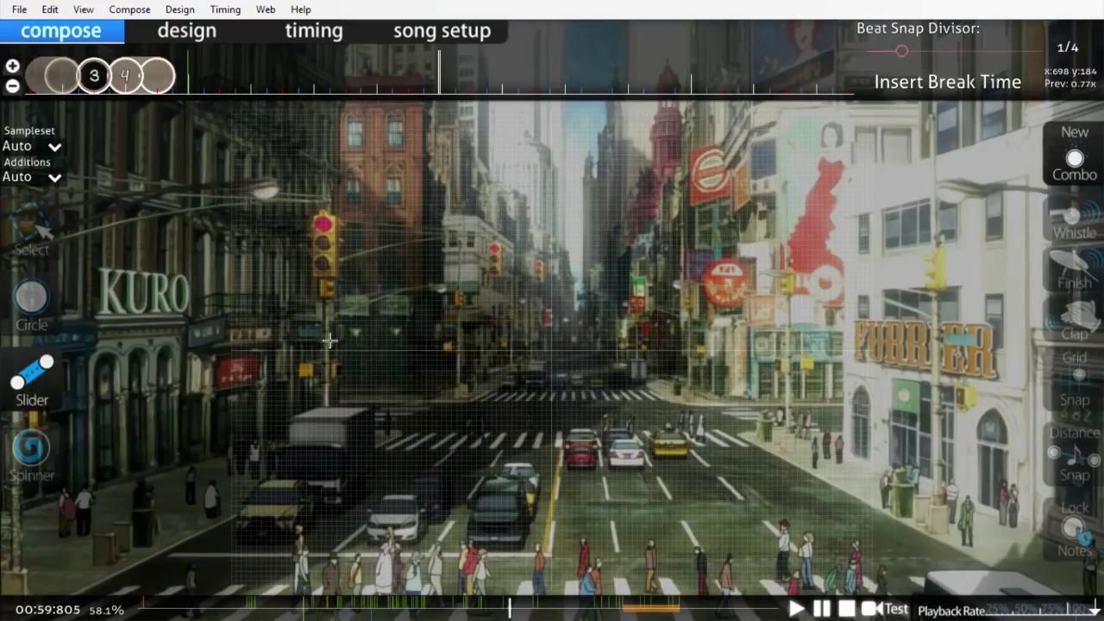
key("ctrl+shift+s")
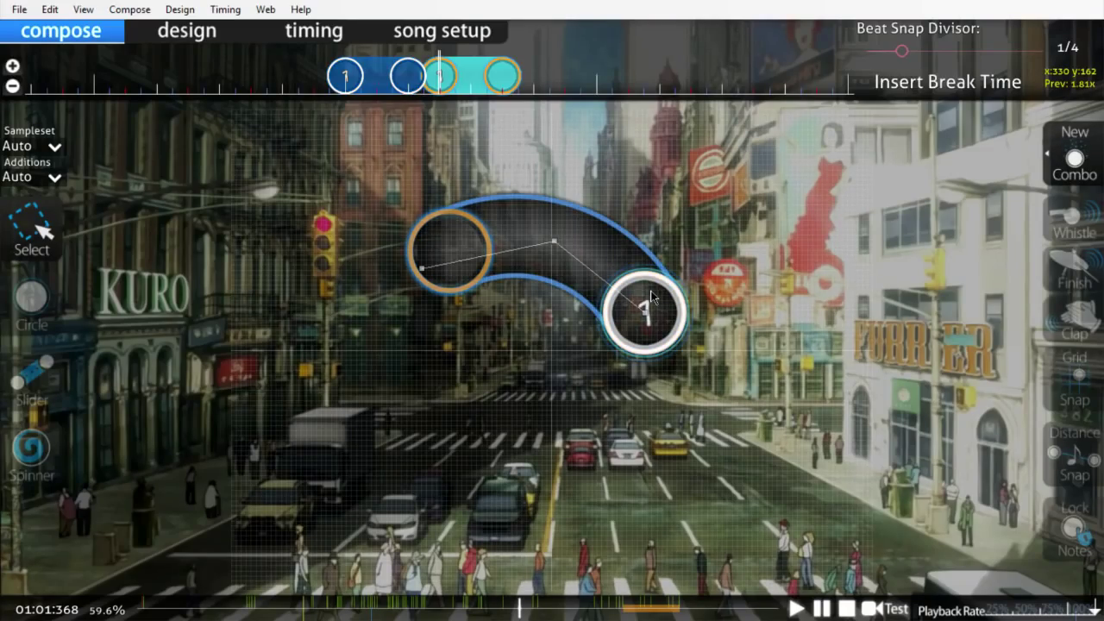
key("ctrl+period")
key("q")
mouse_move(651, 298)
left_mouse_down()
mouse_move(561, 538)
mouse_move(534, 542)
left_mouse_up()
key("ctrl+z")
key("ctrl+z")
key("ctrl+z")
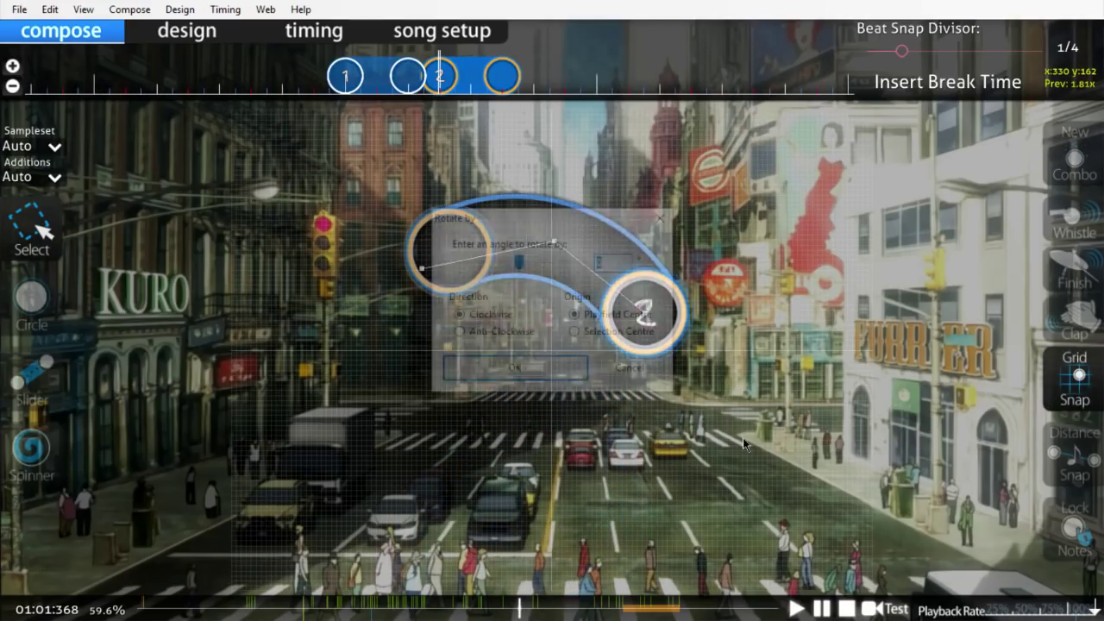
Step: Rotate the slider by 90 degrees and move it down and left
key("ctrl+shift+r")
type("90")
key("Return")
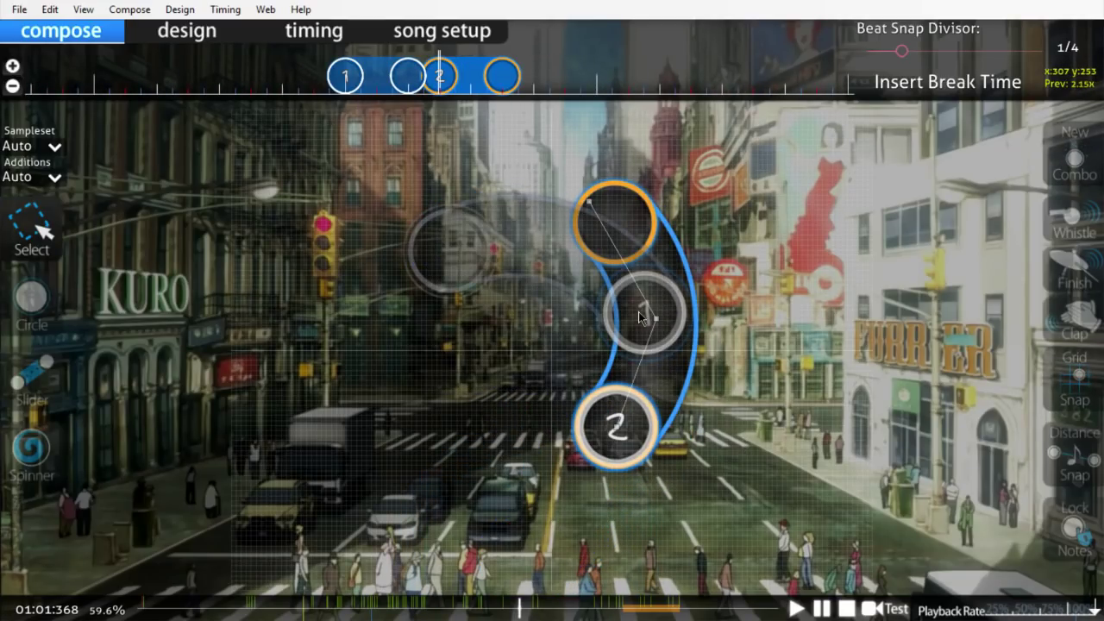
left_click_drag(593, 445, 552, 500)
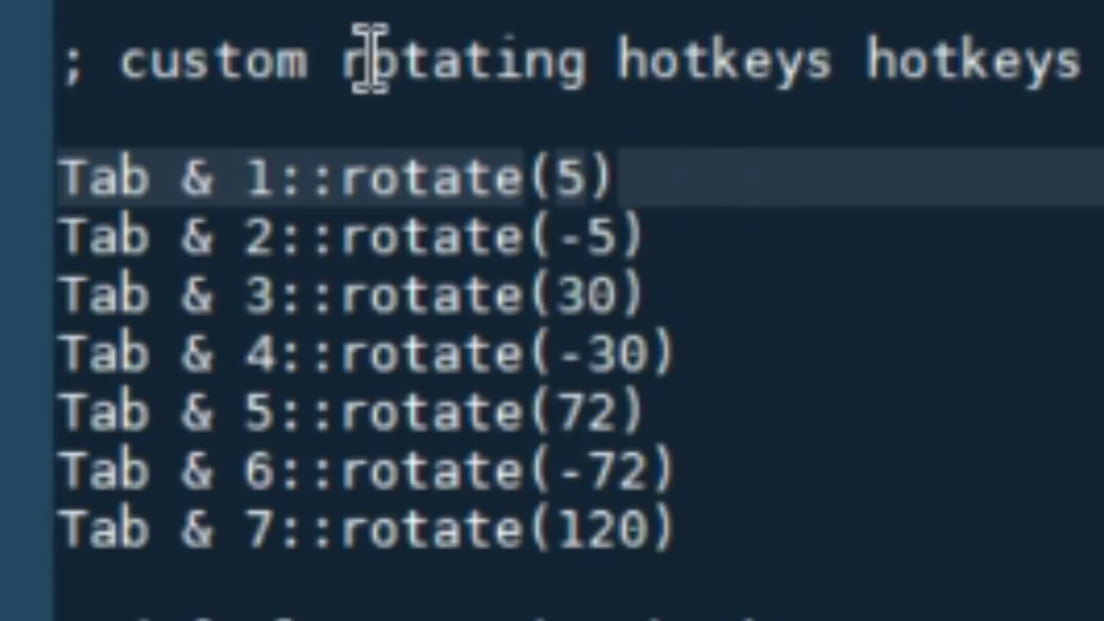
left_click_drag(120, 43, 336, 54)
left_click(712, 189)
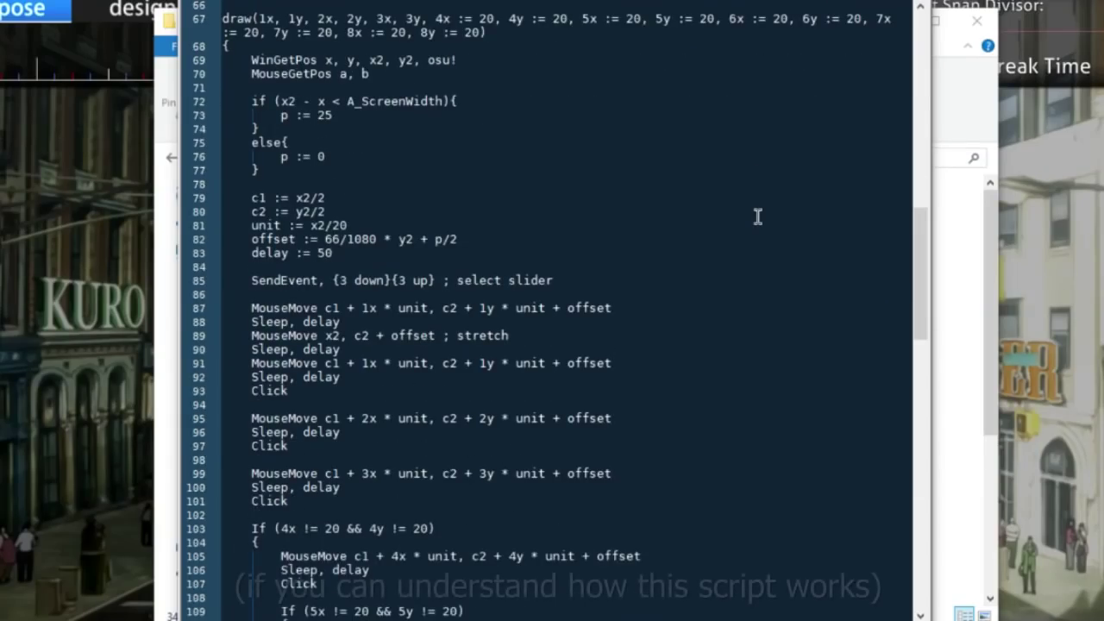
scroll(757, 216, "down", 20)
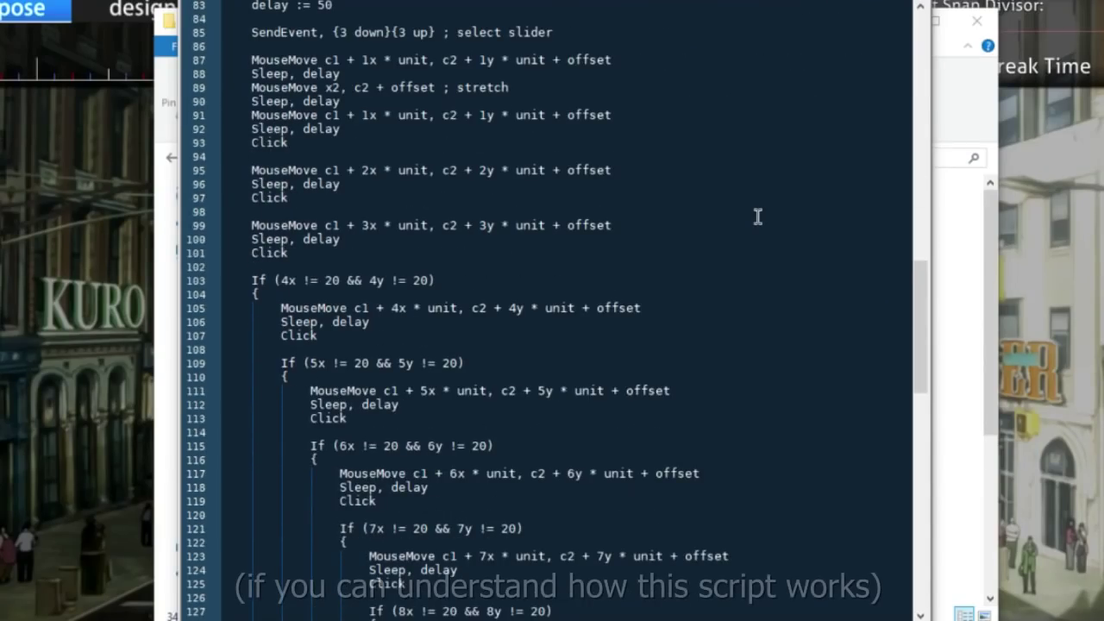
scroll(763, 320, "down", 6)
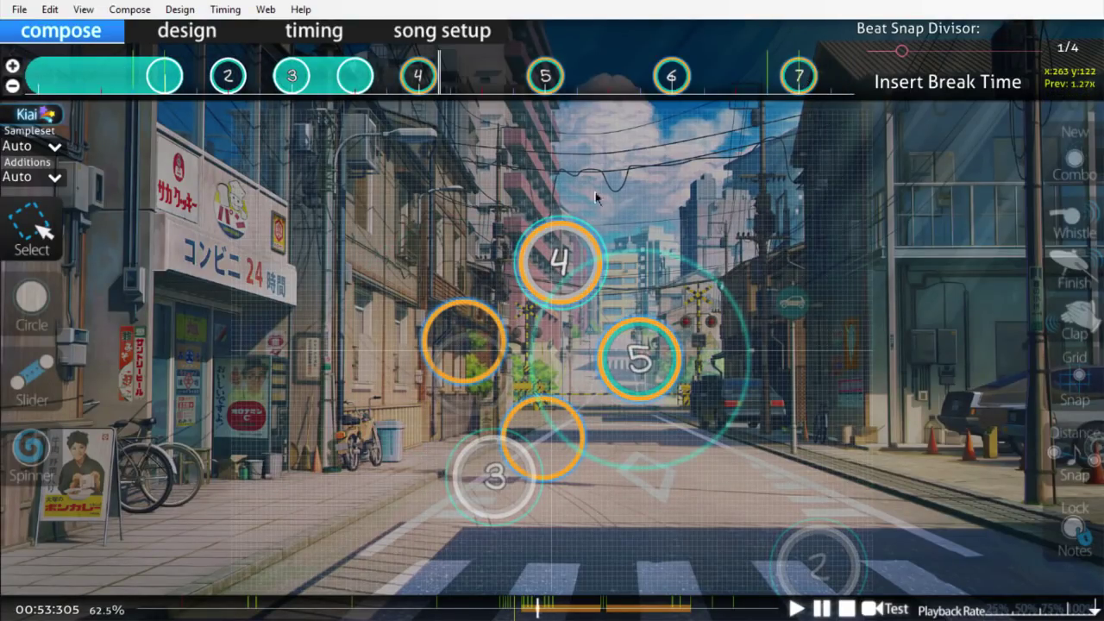
Step: Scale and rotate the four circles about 30°, undo it, then delete slider 5
key("ctrl+shift+s")
left_click(512, 365)
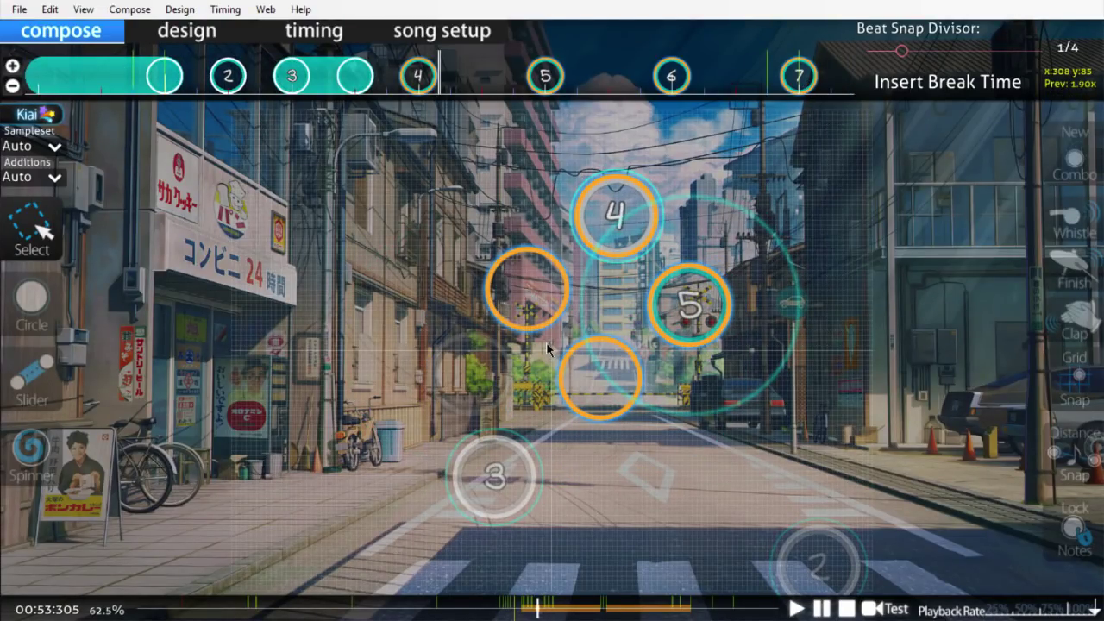
left_click_drag(548, 349, 576, 343)
key("ctrl+z")
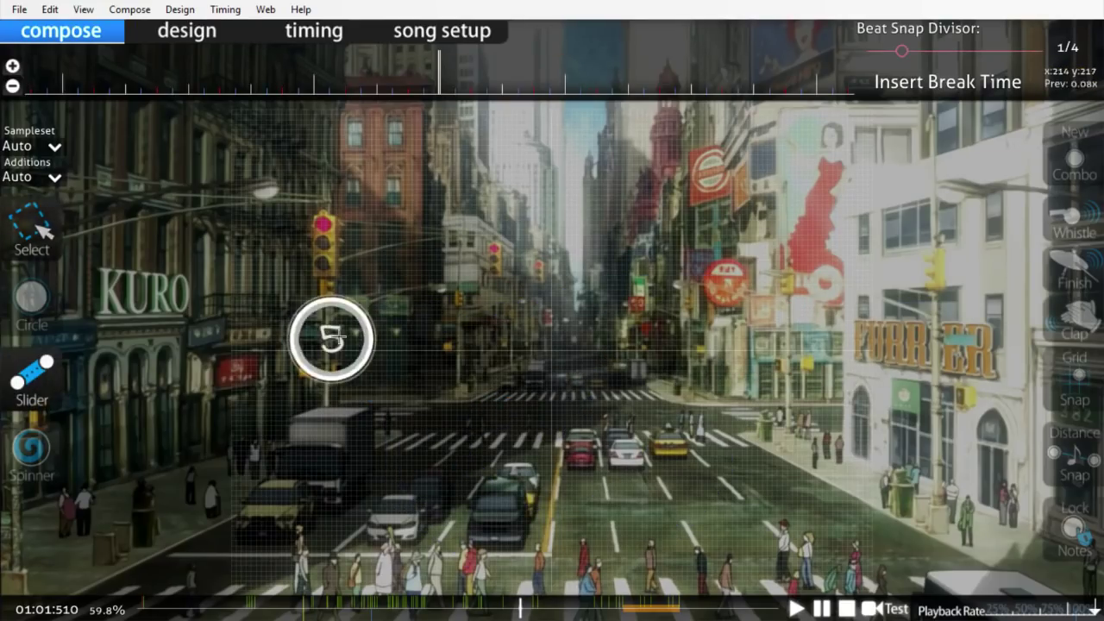
right_click(447, 375)
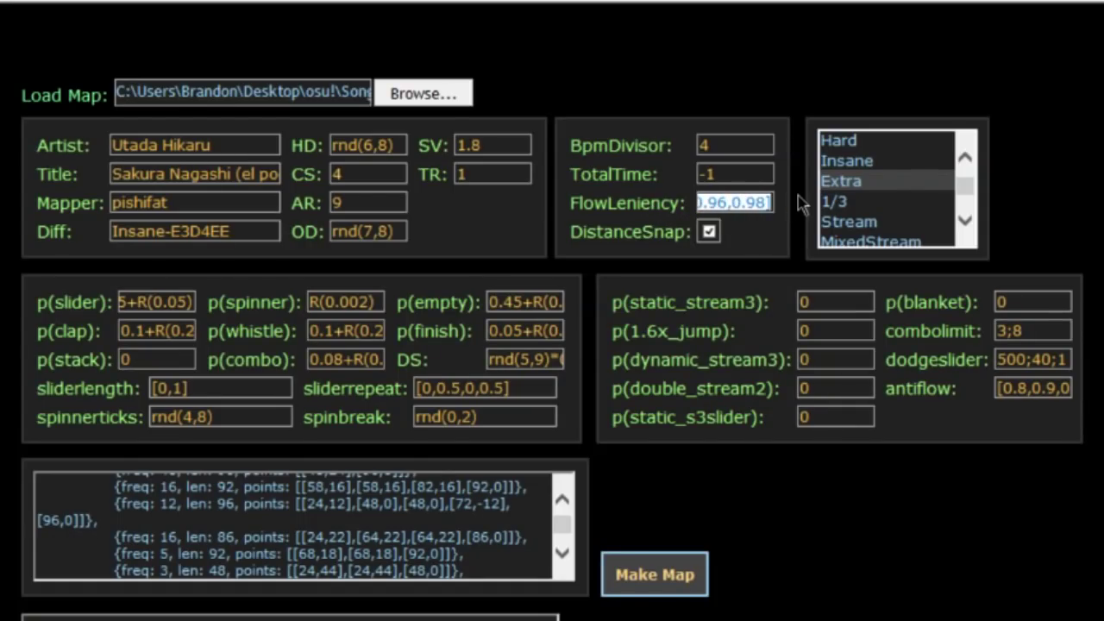
Step: Uncheck the DistanceSnap checkbox in the generator settings
left_click(707, 236)
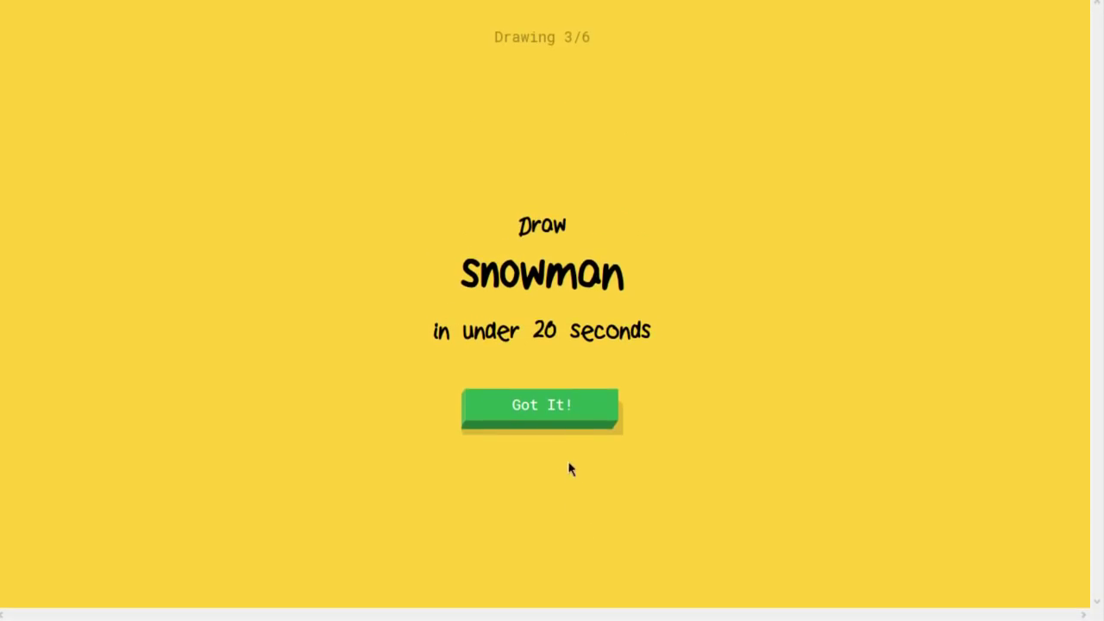
Step: Dismiss the 'Draw snowman' card with Got It! to begin drawing
left_click(566, 407)
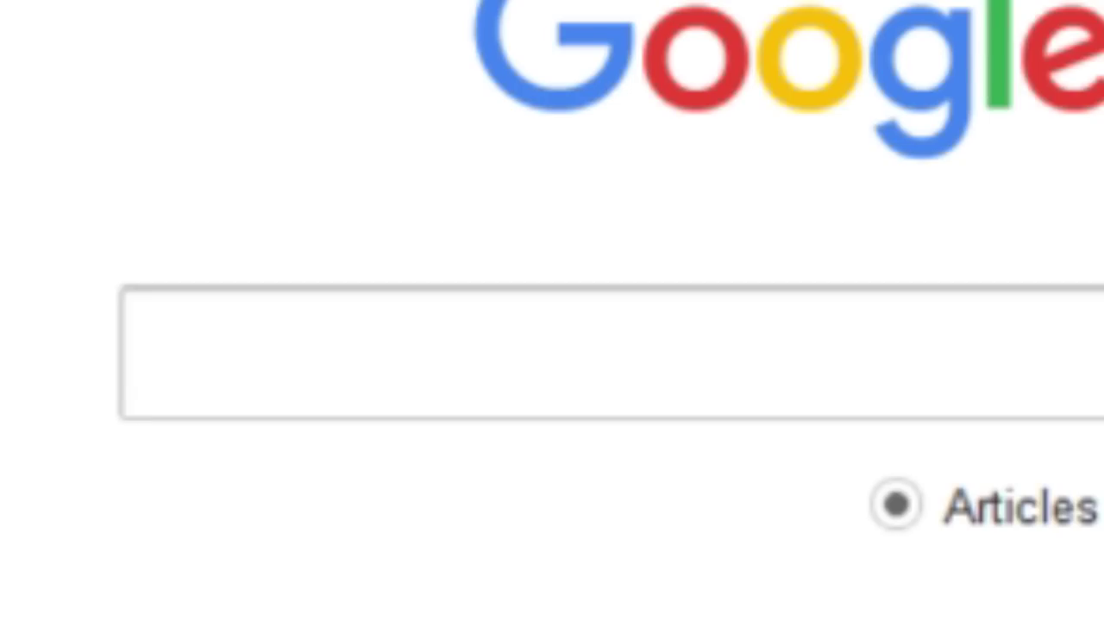
Step: Search Google Scholar for osu machine learning papers and scroll down the results
left_click(152, 358)
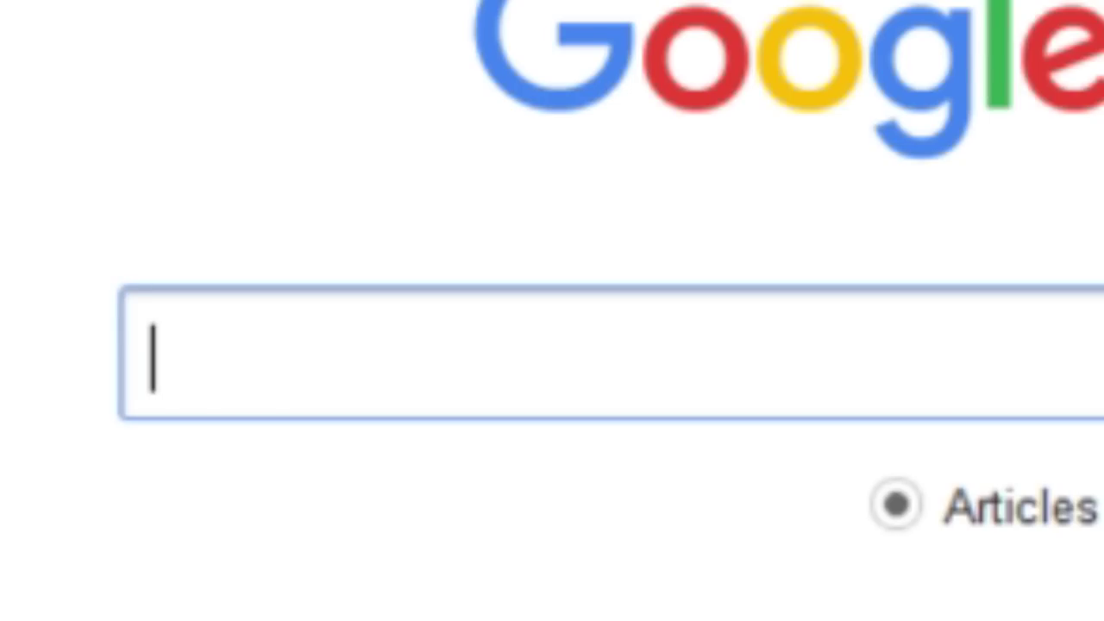
type("achine learning")
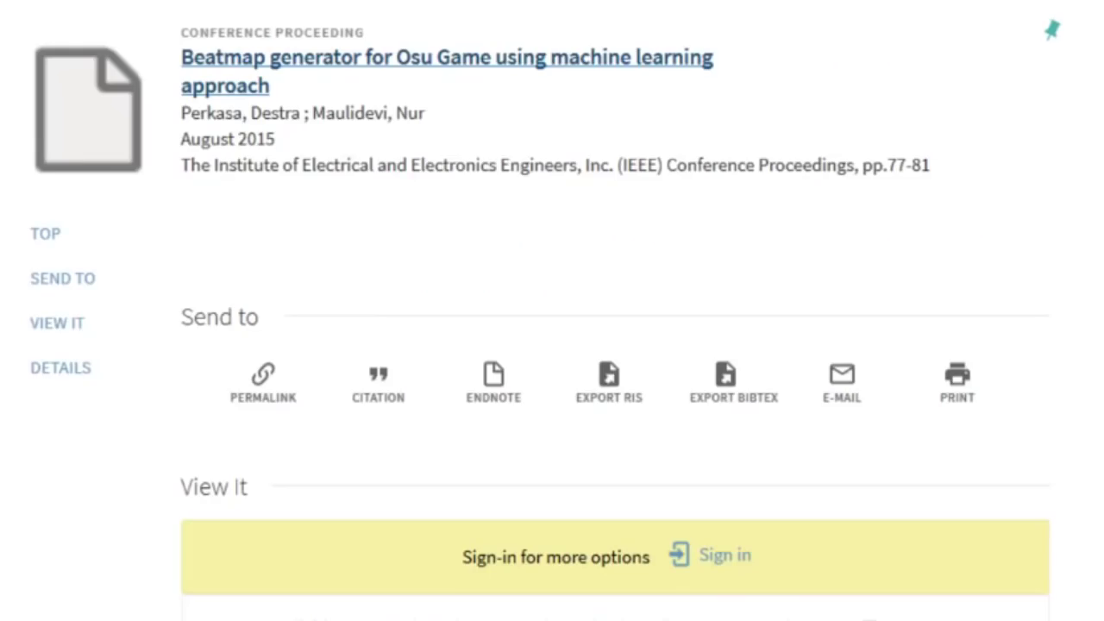
scroll(1095, 586, "down", 10)
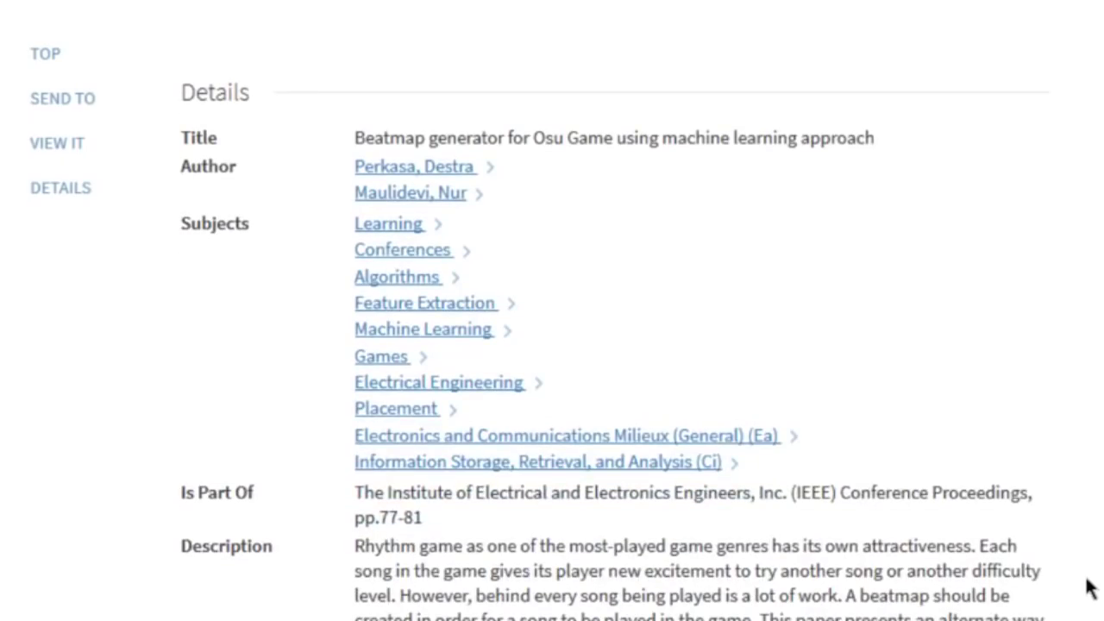